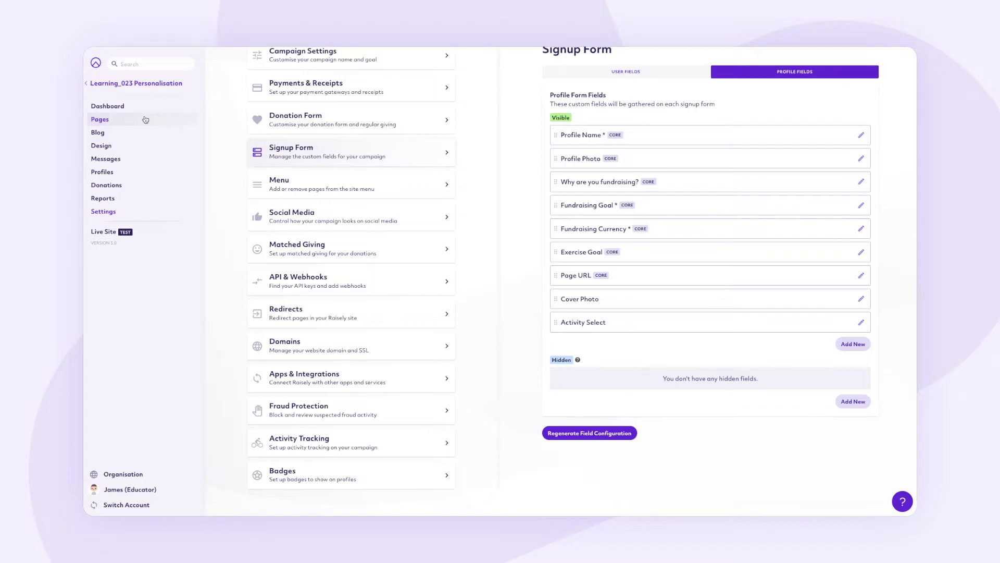
- Open the campaign's Pages overview
left_click(145, 120)
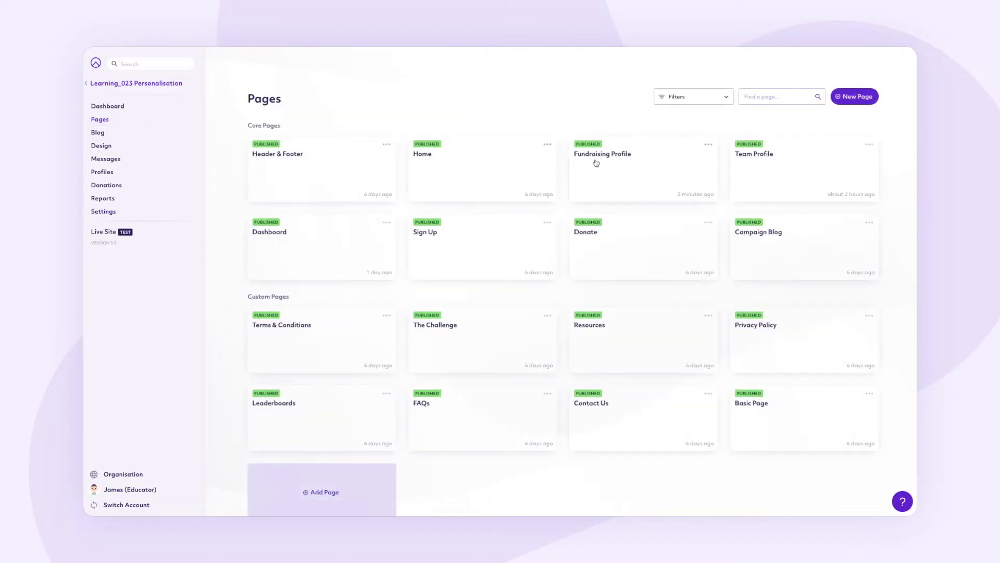
- Give the Fundraising Profile header row the custom class {{current.profile.public.activitySelect}}
left_click(623, 170)
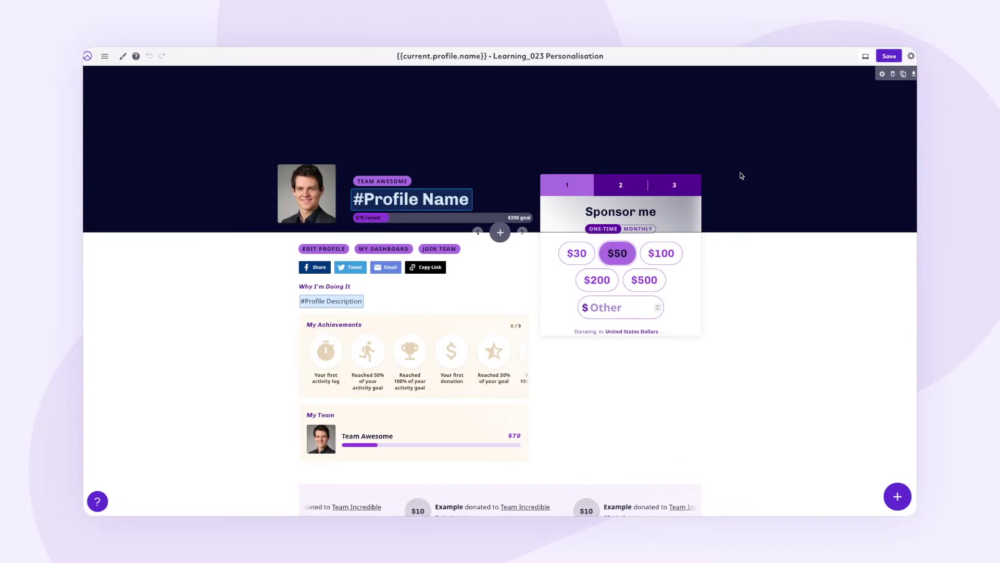
left_click(883, 75)
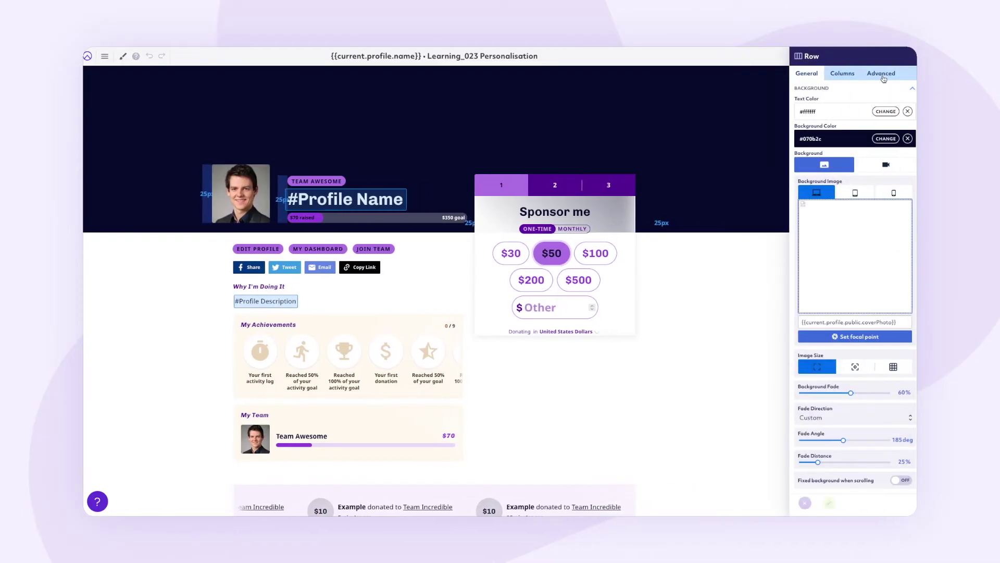
left_click(882, 74)
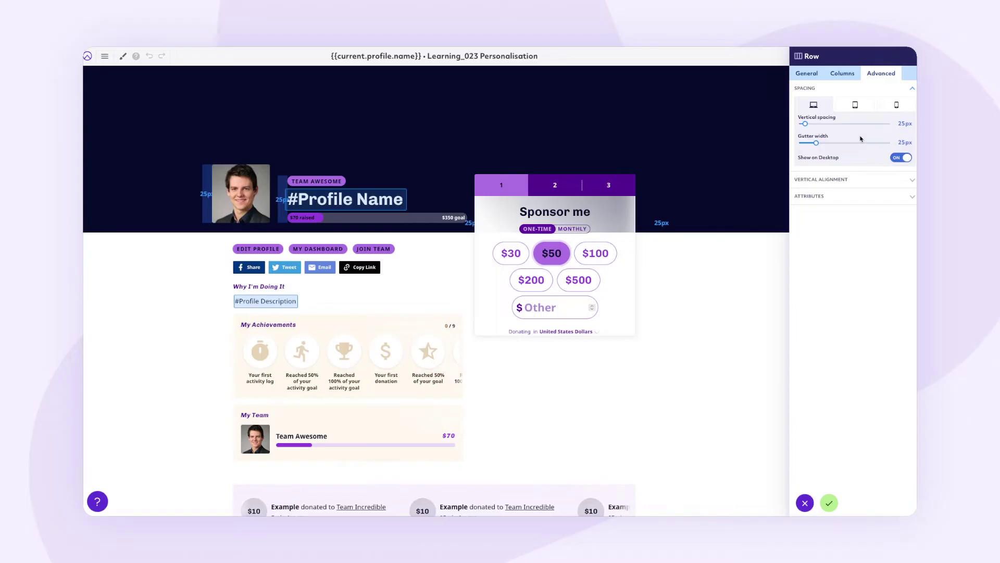
left_click(862, 197)
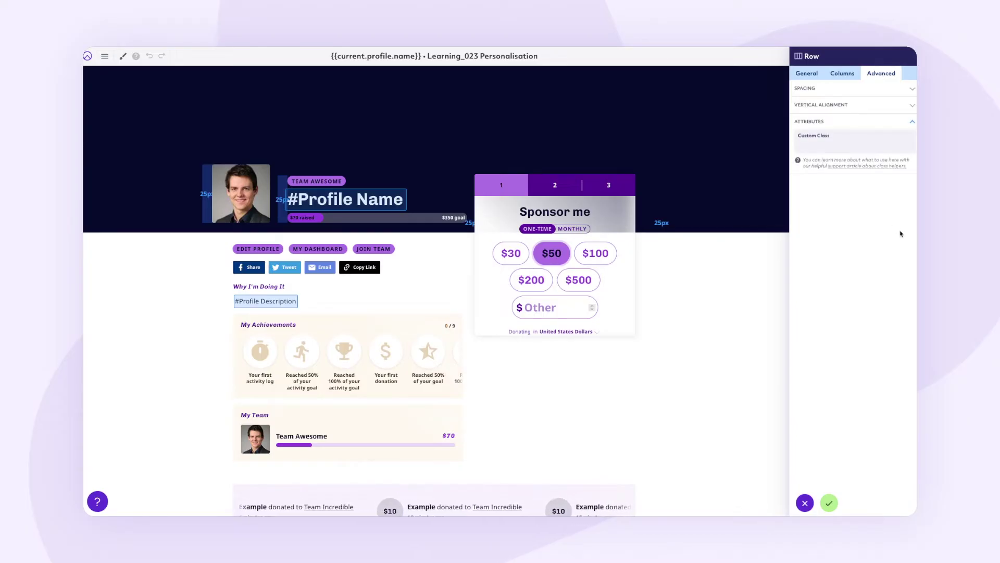
key("super+Tab")
key("super+Tab")
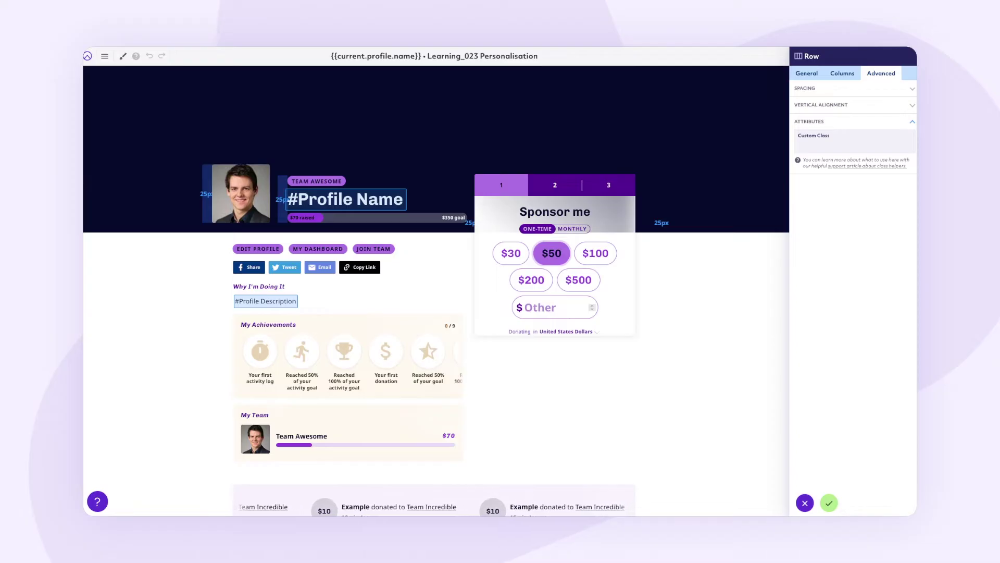
left_click(823, 146)
type("{{current.profile.public.activitySelect}}")
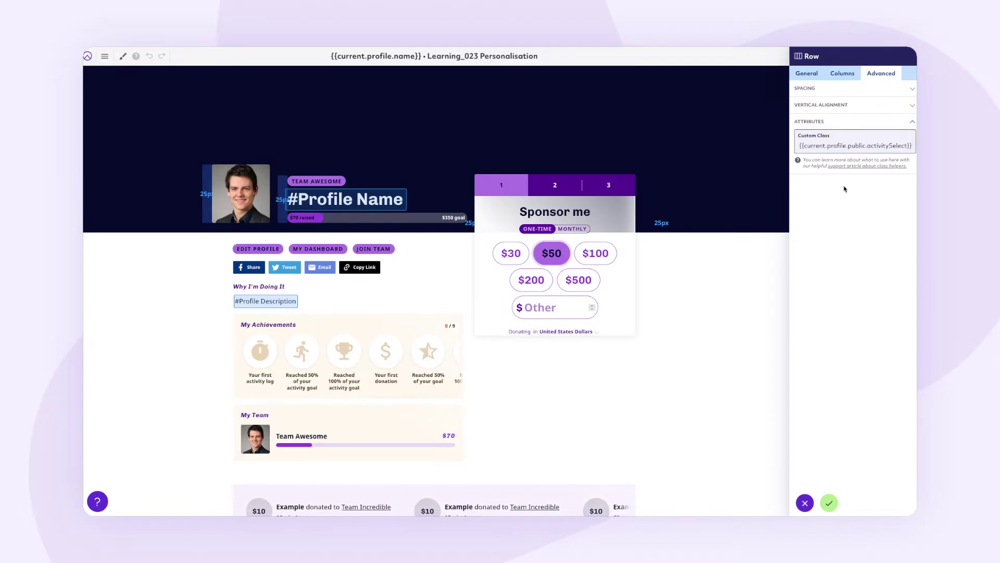
double_click(883, 146)
left_click(829, 503)
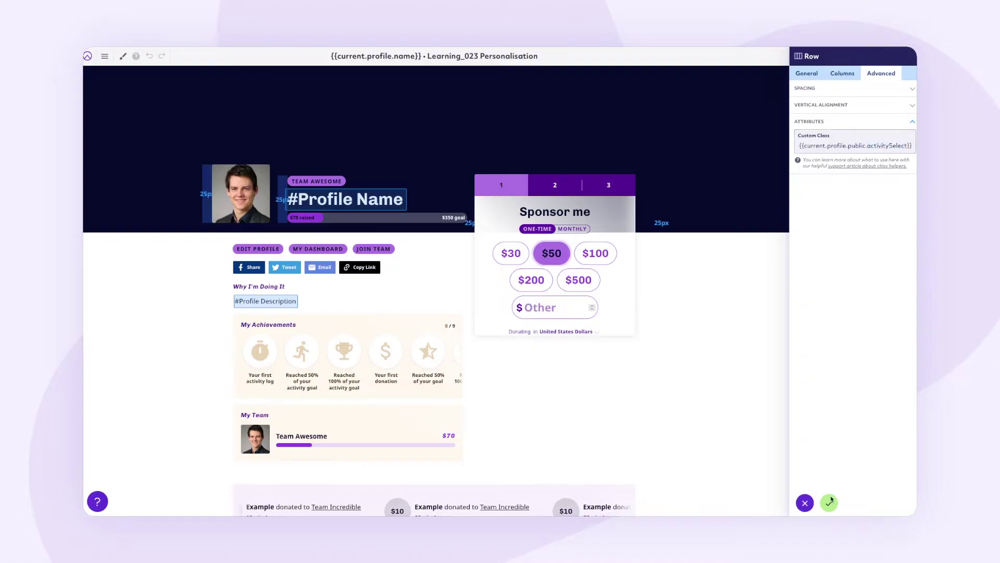
- Paste the .row--1 background-image rules for cycling, walking and gym at line 102 of the custom CSS
left_click(122, 55)
scroll(150, 233, "down", 15)
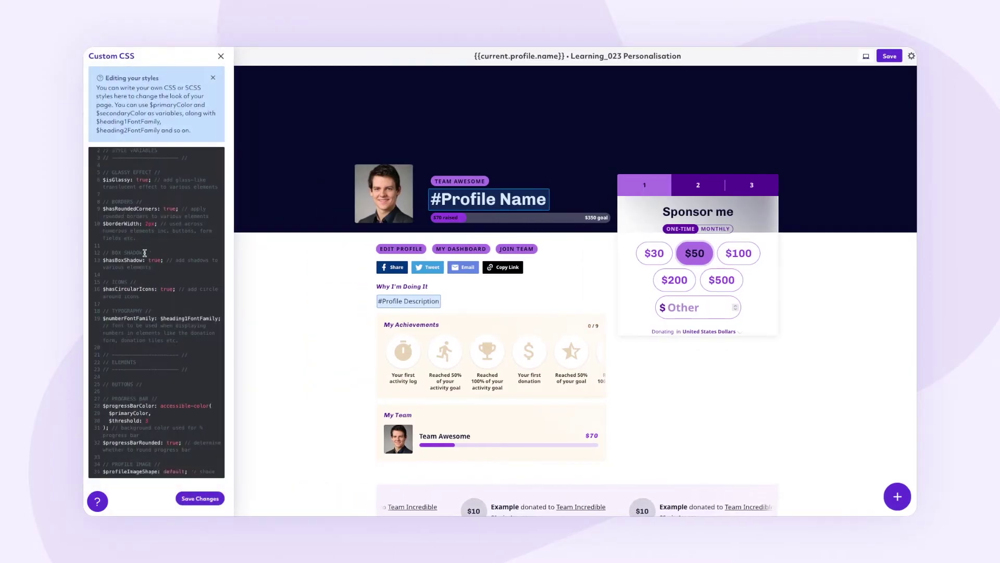
scroll(145, 253, "down", 3)
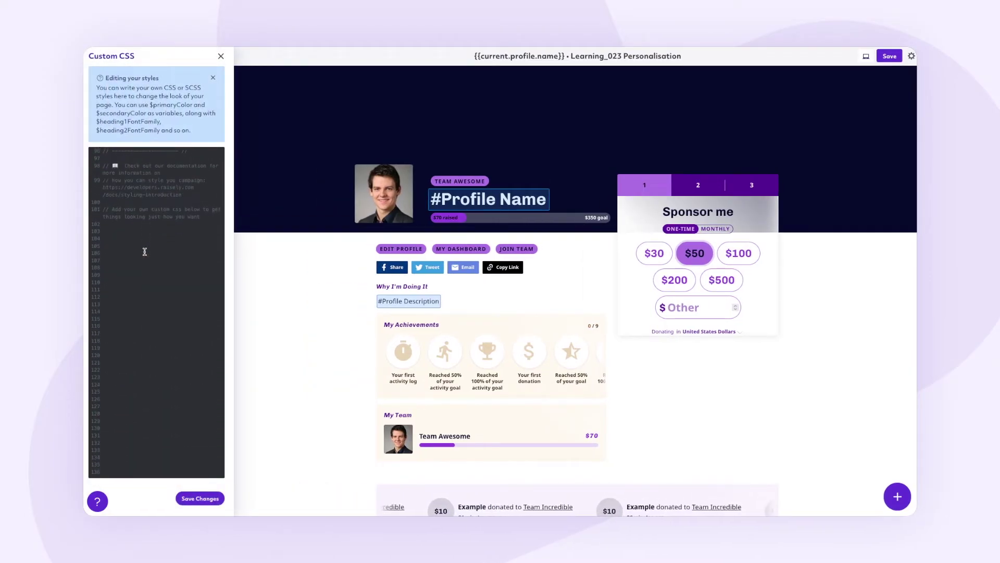
left_click(104, 225)
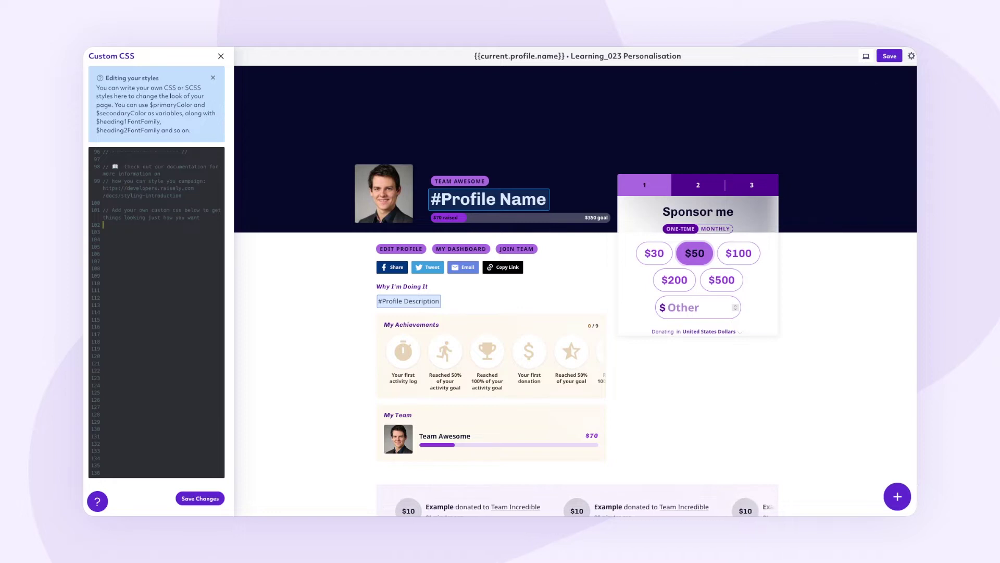
type(".row--1 { &.cycling .row__bg { background-image:url(https://raisely-images.imgix.net/5fc104f0-1c1c-11ec-b7b8-1174074fdcec/uploads/pexels-pixabay-258045-1-jpg-5f21a4.jpg) } &.walking .row__bg { background-image:url(https://raisely-images.imgix.net/5fc104f0-1c1c-11ec-b7b8-1174074fdcec/uploads/pexels-maksim-goncharenok-4348621-1-jpg-06793f.jpg) } &.gym .row__bg { background-image:url(https://raisely-images.imgix.net/5fc104f0-1c1c-11ec-b7b8-1174074fdcec/uploads/pexels-max-vakhtbovych-7031706-1-png-55df4c.png) } }")
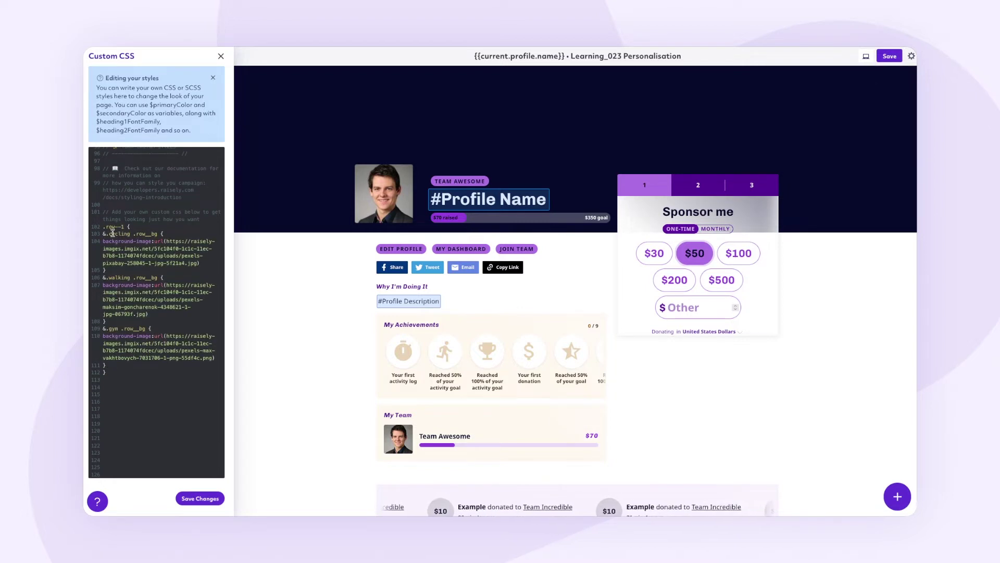
- Review the .row--1 selector and the cycling, walking and gym rules, then save the CSS
left_click_drag(104, 227, 123, 227)
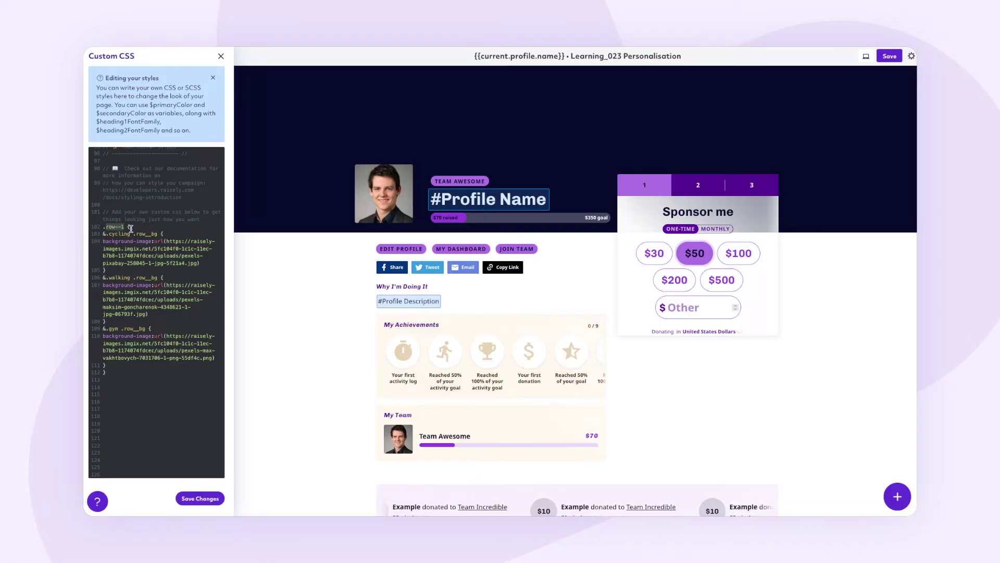
double_click(120, 235)
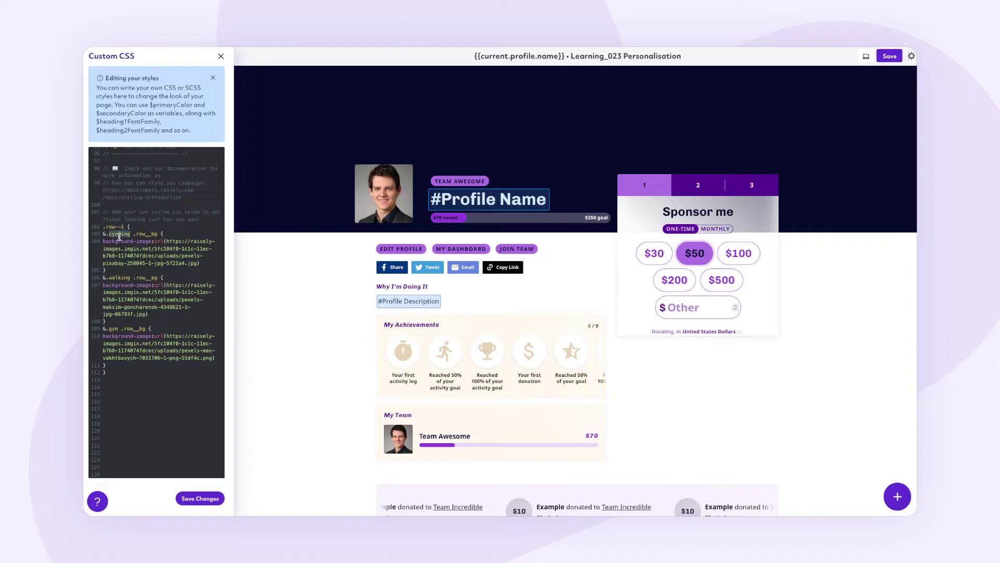
double_click(118, 278)
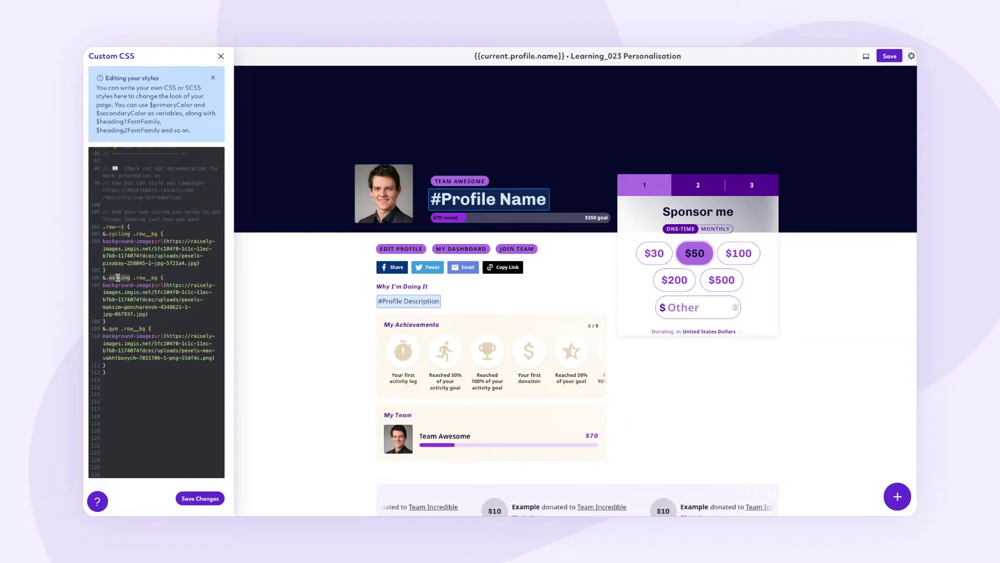
double_click(112, 329)
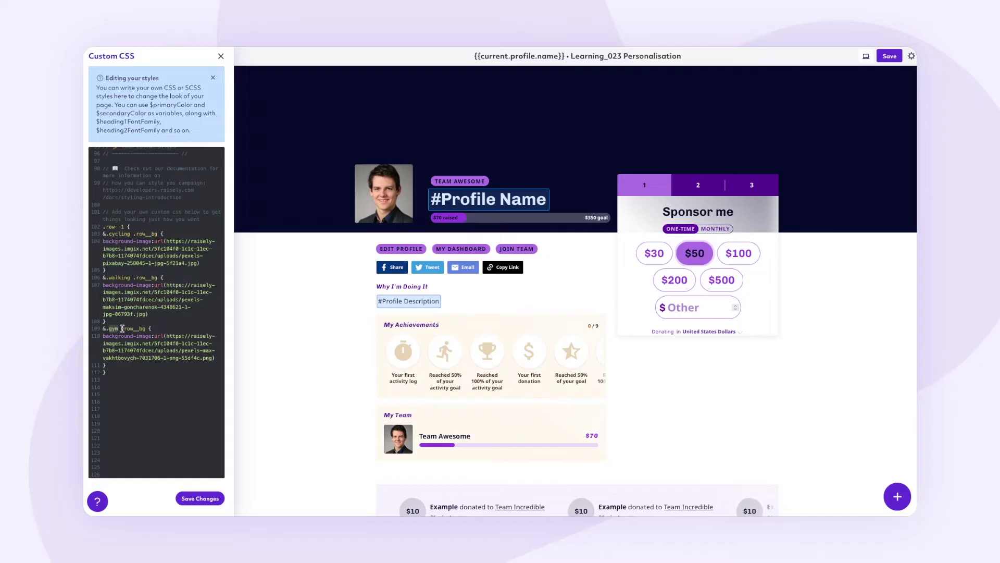
left_click_drag(122, 330, 143, 329)
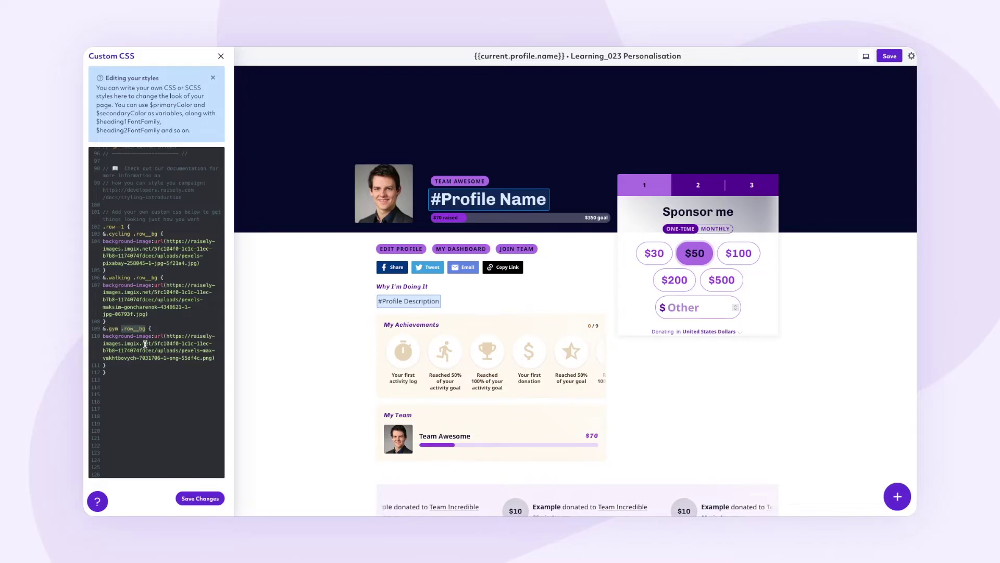
left_click(145, 344)
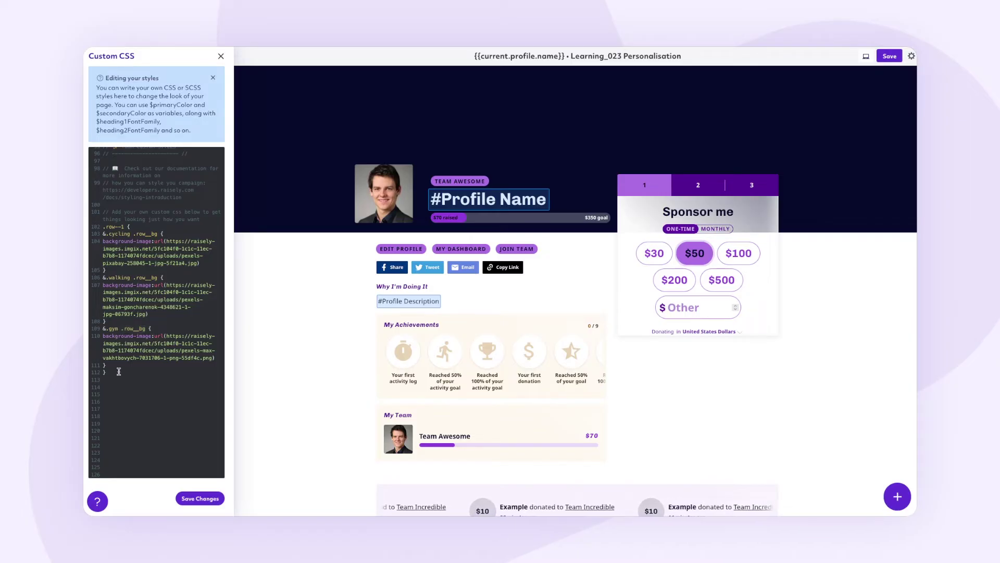
left_click(197, 498)
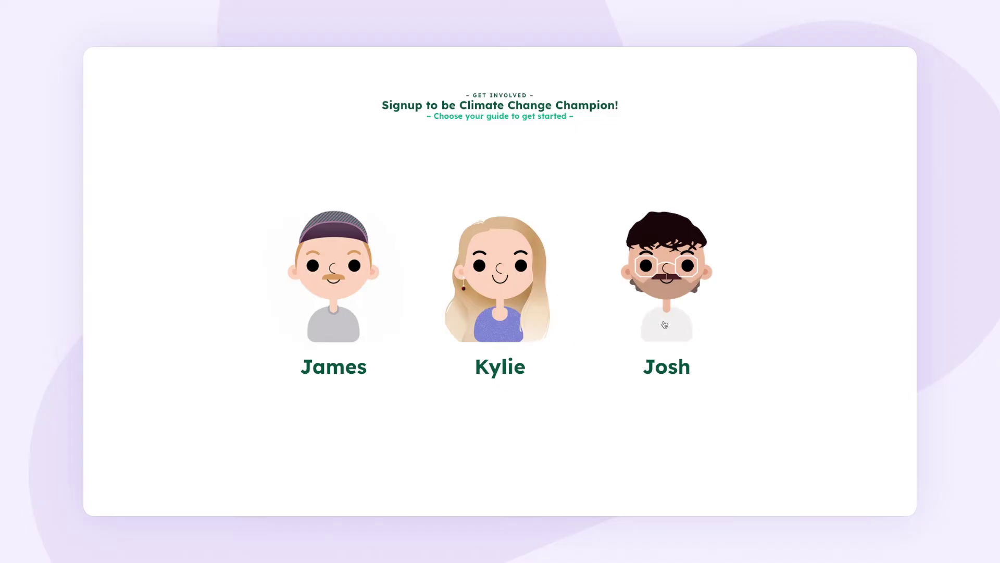
- Preview the signup page by choosing James as the guide
left_click(333, 262)
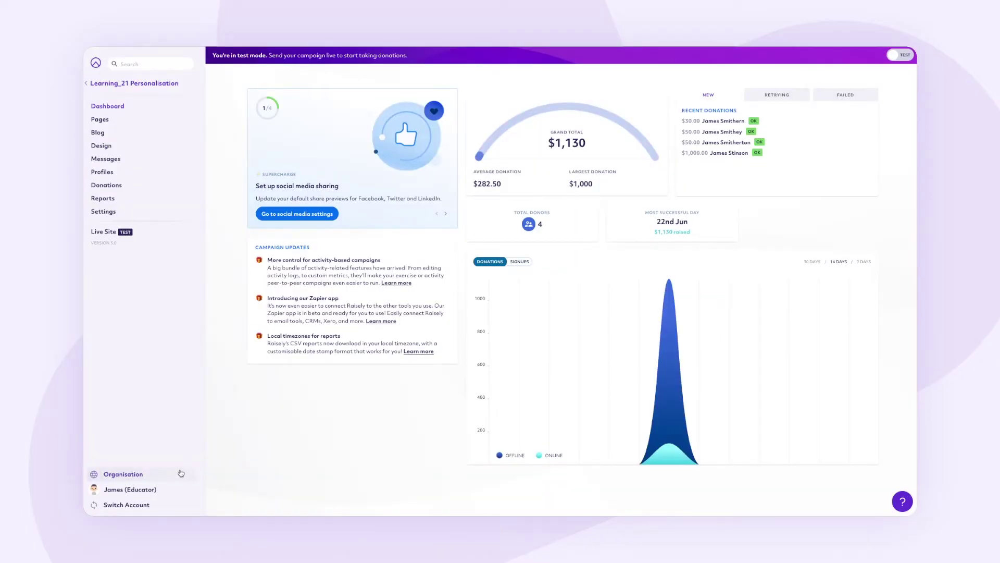
- Review the organisation's Guide Select profile custom field, its James, Kylie and Josh options and default value
left_click(186, 476)
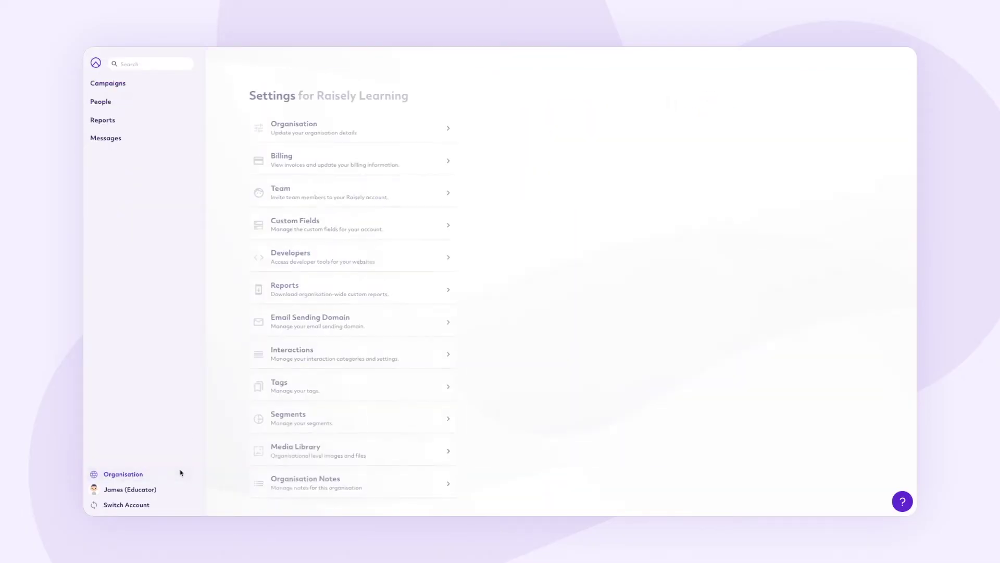
left_click(404, 227)
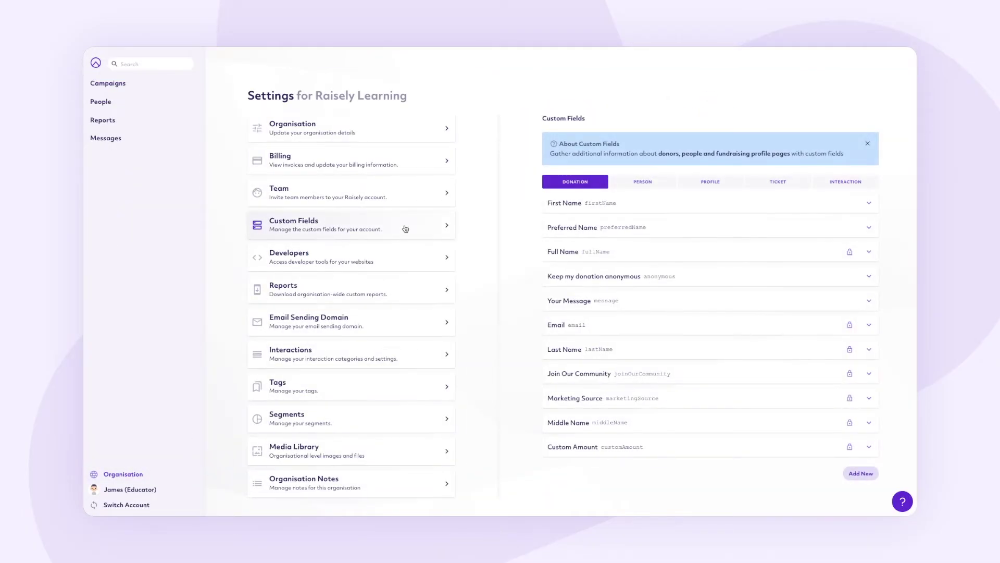
left_click(692, 184)
scroll(710, 299, "down", 2)
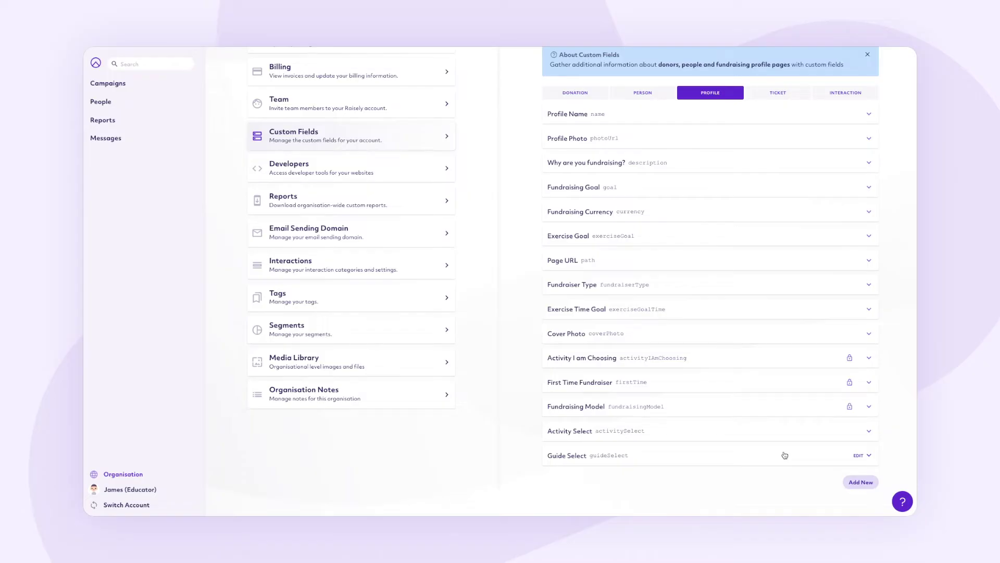
left_click(785, 455)
scroll(784, 452, "down", 5)
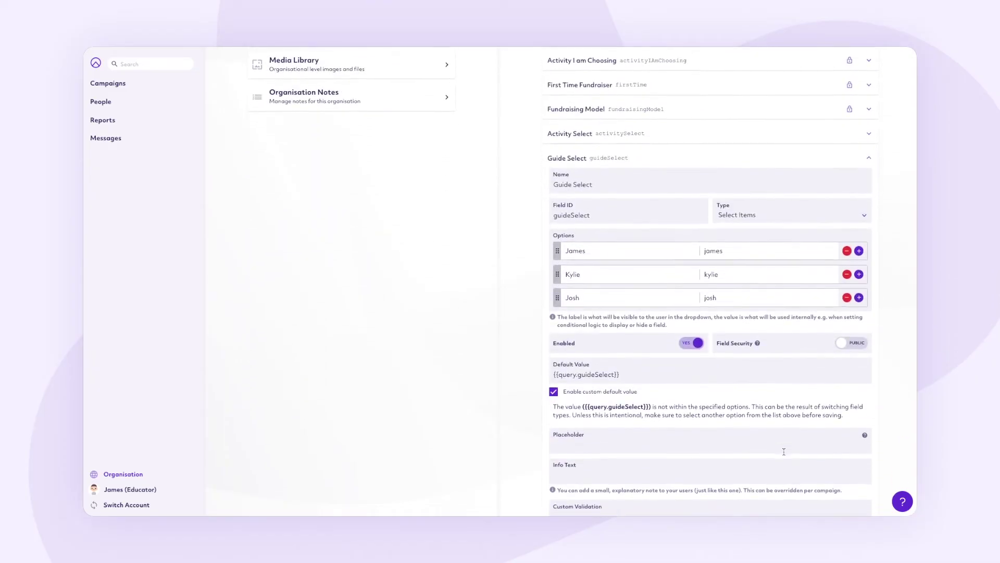
scroll(784, 452, "down", 2)
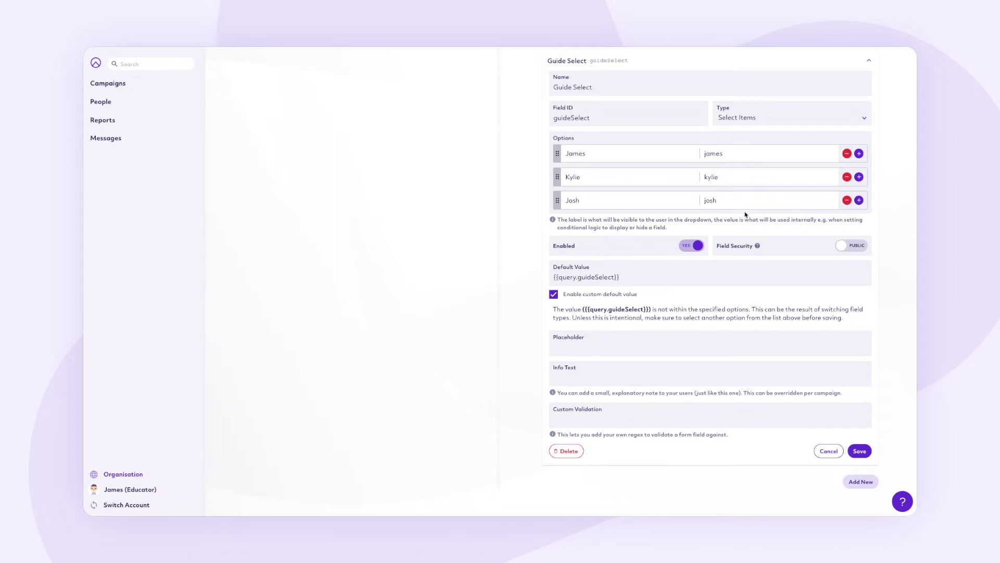
left_click(623, 277)
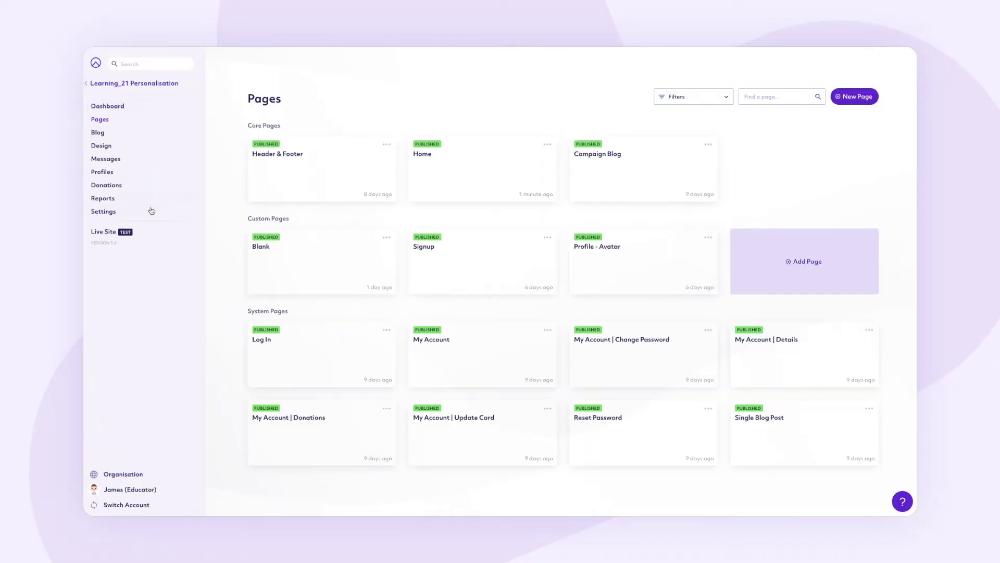
- Confirm the hidden Guide Select signup field defaults to {{query.guideSelect}}, then return to the dashboard
left_click(151, 212)
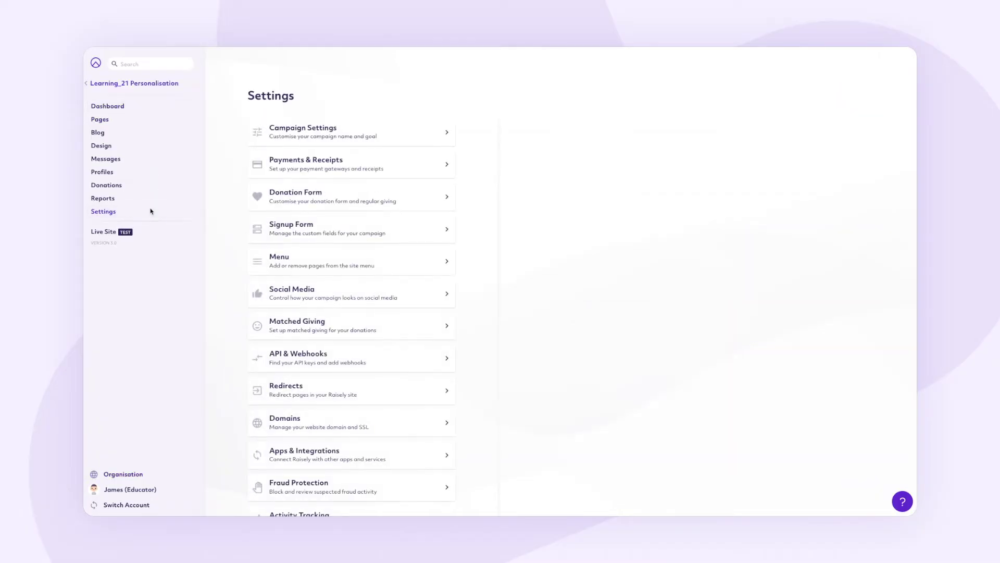
left_click(421, 228)
left_click(743, 150)
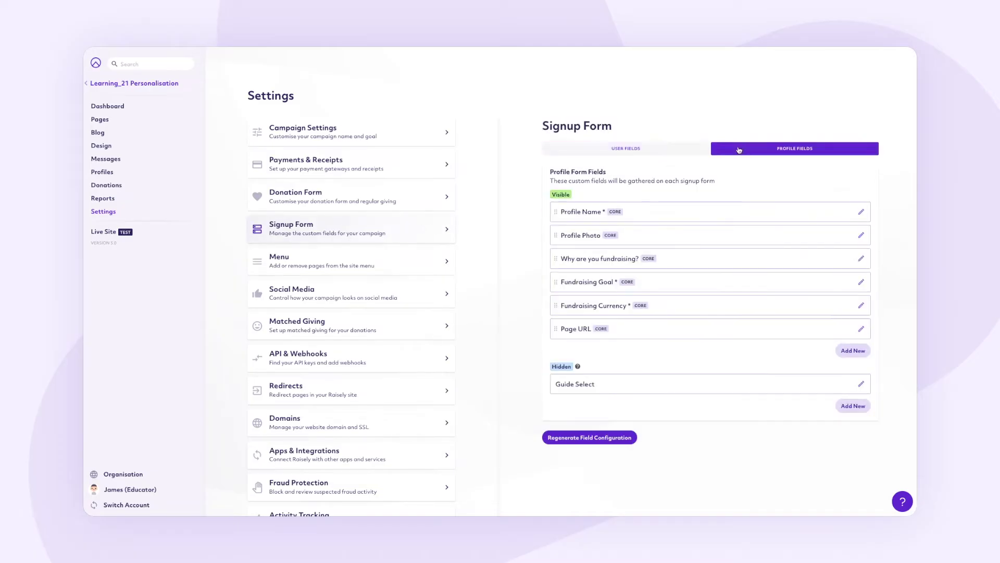
left_click(698, 385)
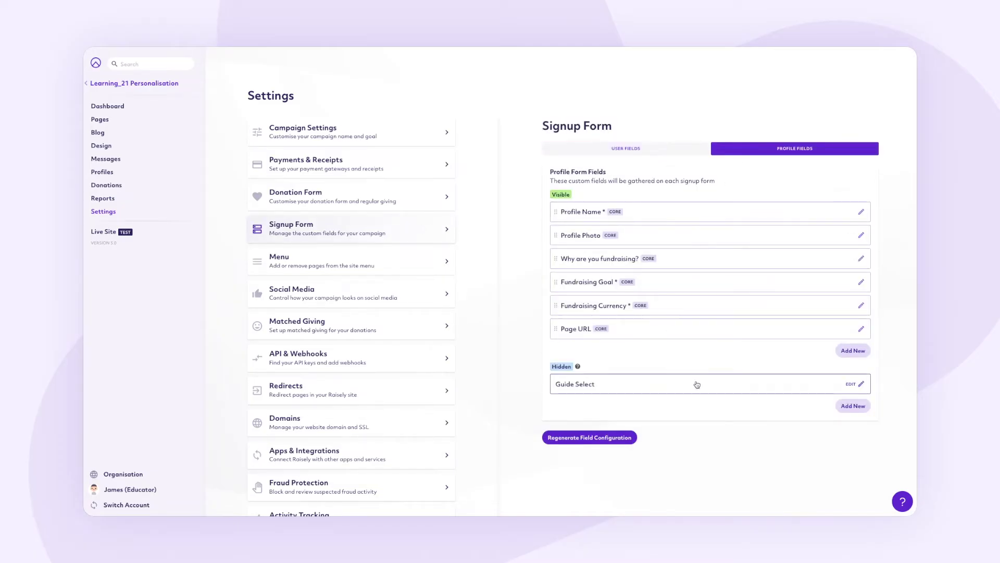
scroll(697, 385, "down", 3)
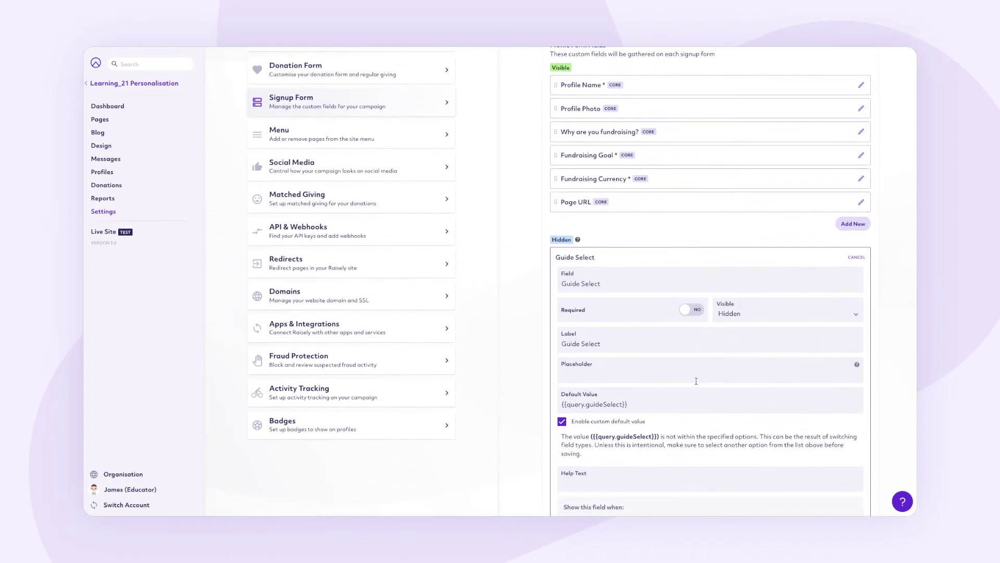
scroll(696, 381, "down", 2)
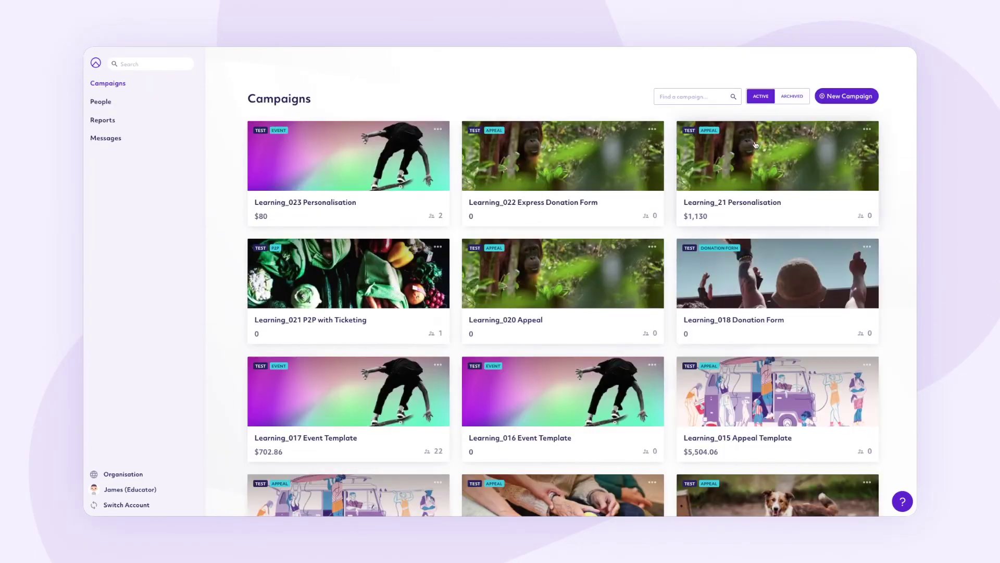
left_click(665, 148)
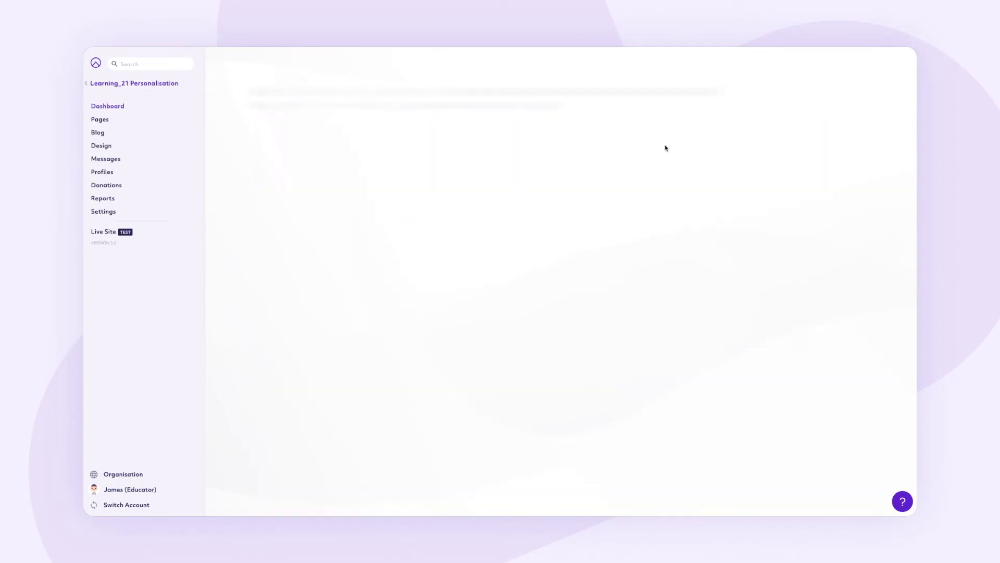
- On the Home page, append ?guideSelect=james to James's avatar image link
left_click(145, 120)
left_click(501, 191)
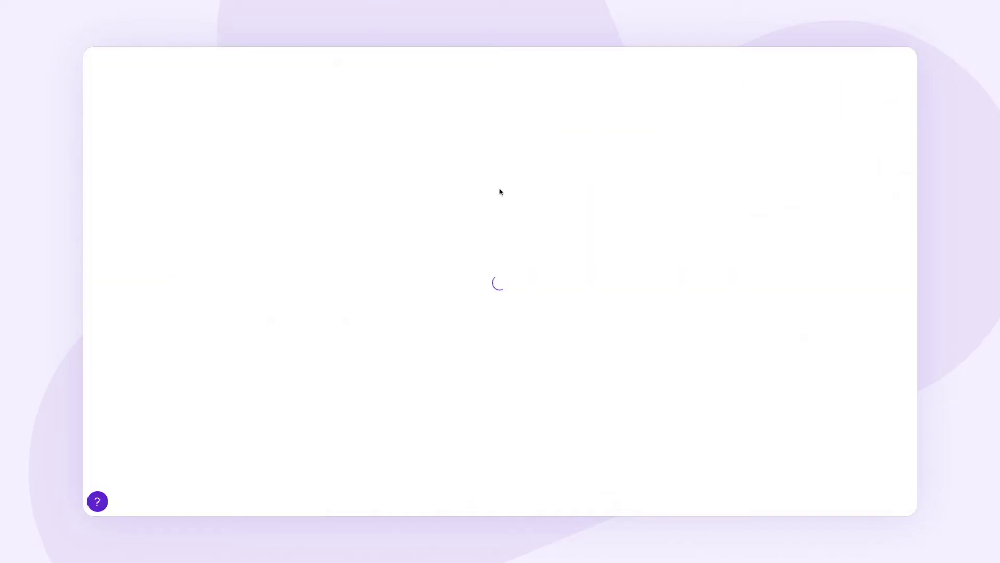
scroll(521, 219, "down", 10)
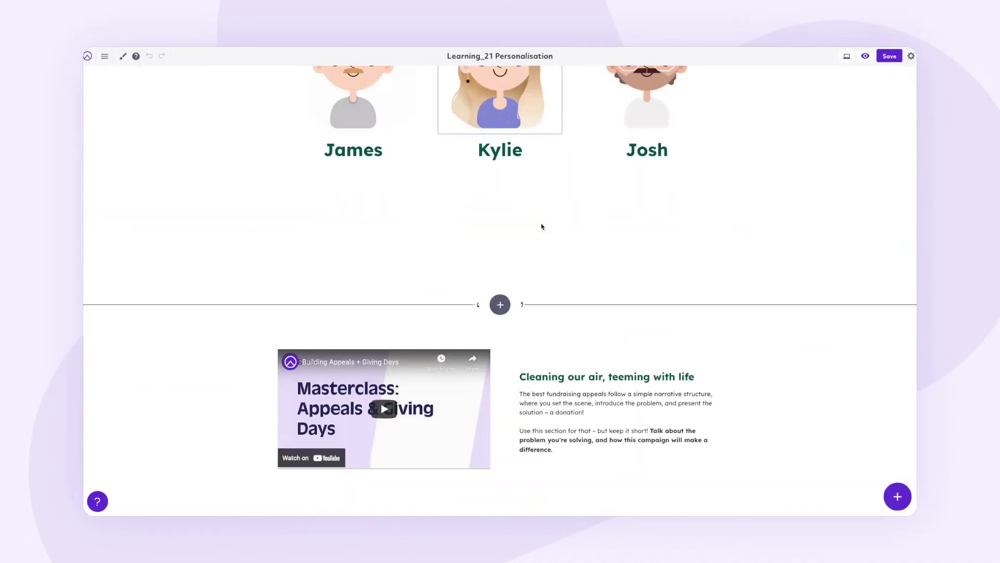
scroll(541, 227, "up", 4)
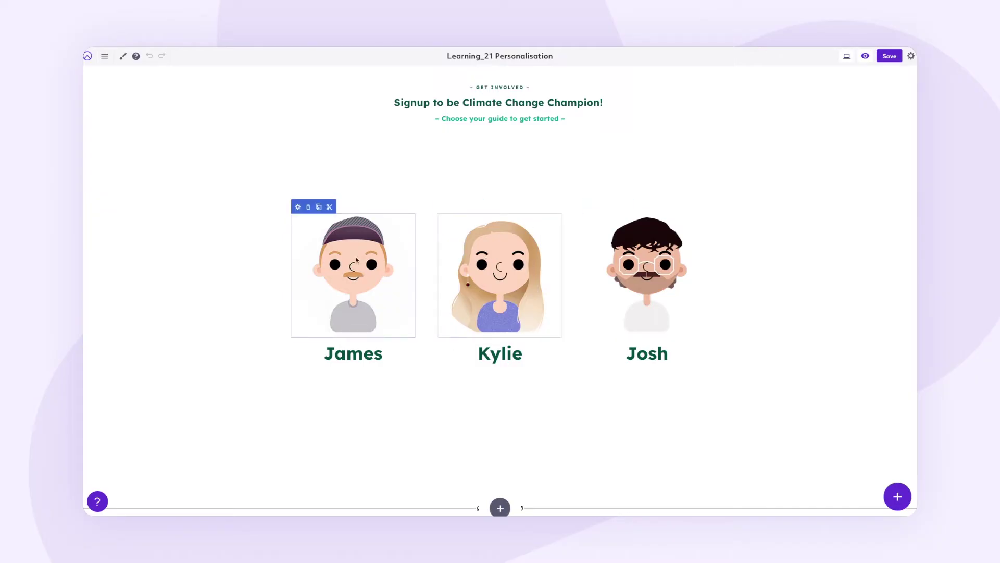
left_click(298, 208)
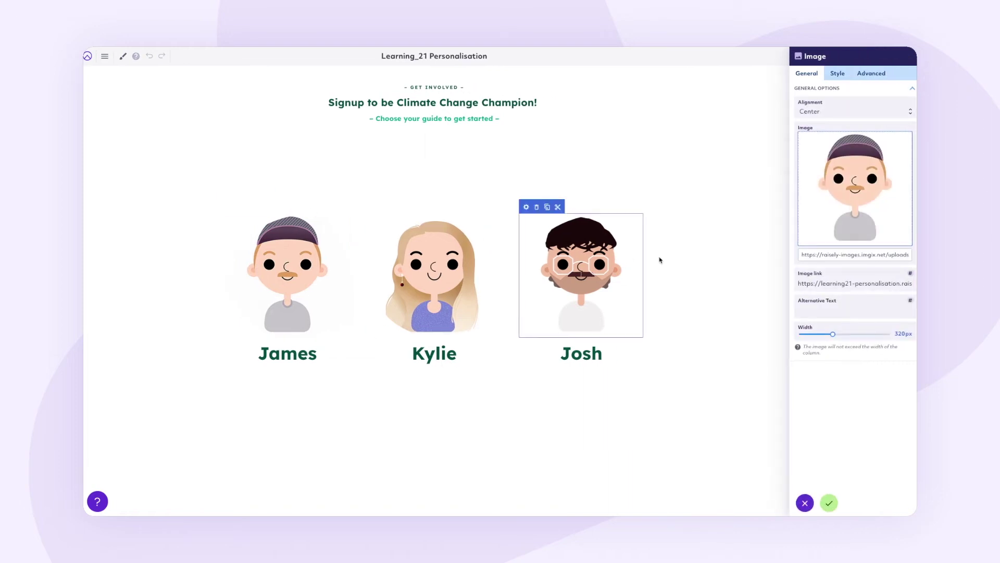
left_click(874, 284)
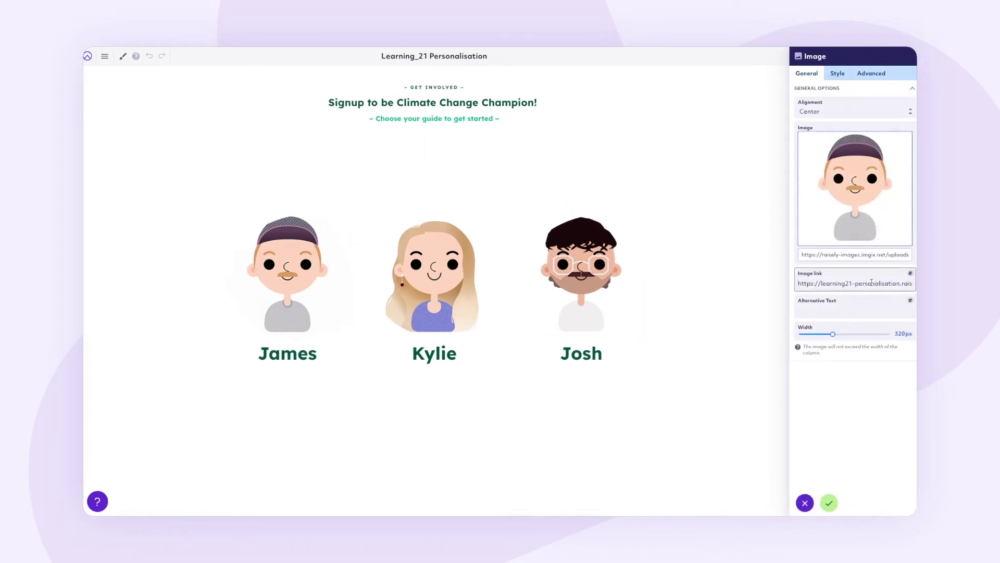
key("End")
type("?guideSelect=james")
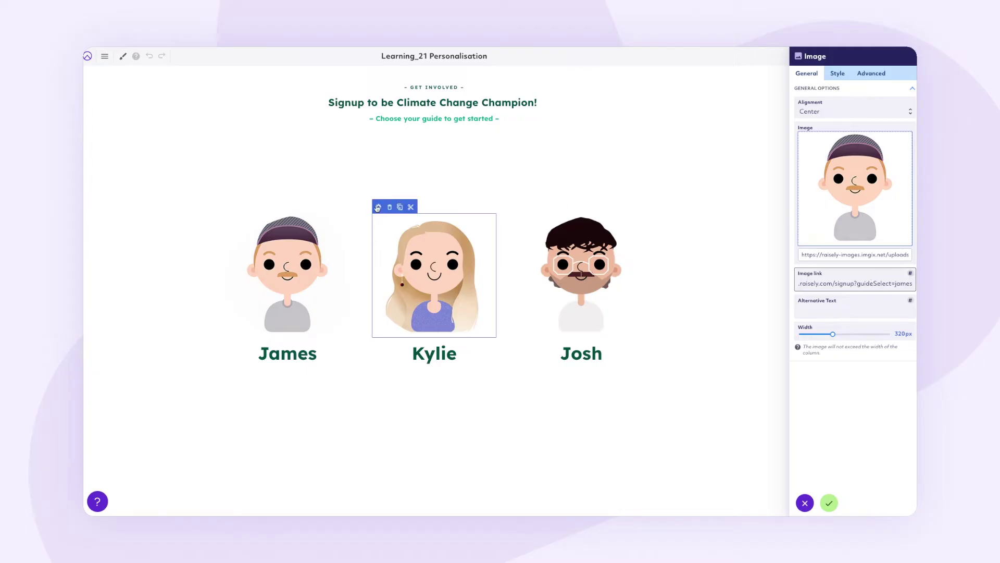
- Append ?guideSelect=kylie to Kylie's avatar image link and apply the changes
left_click(378, 207)
left_click(558, 304)
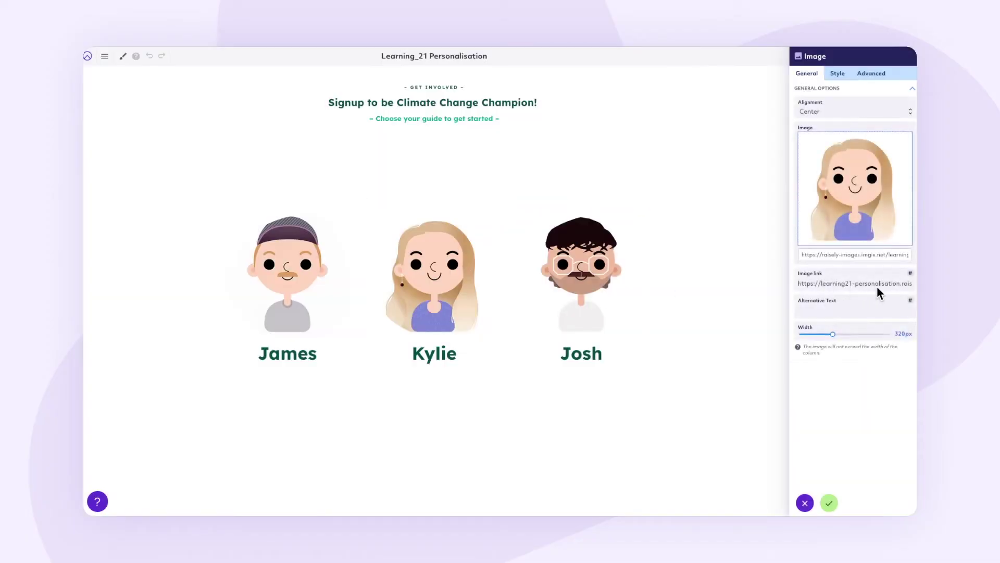
left_click(874, 283)
key("End")
type("?guideSelect=kylie")
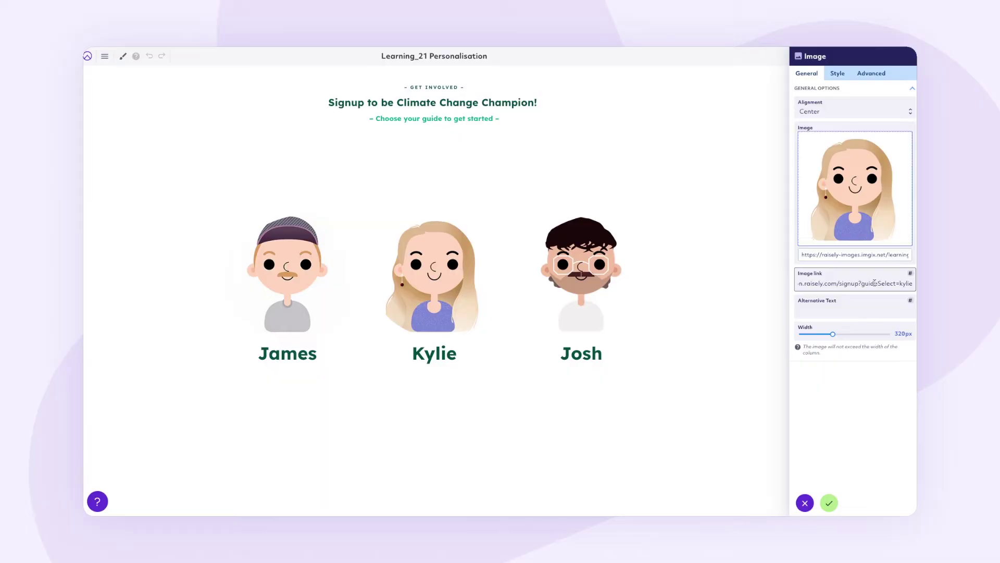
left_click(829, 503)
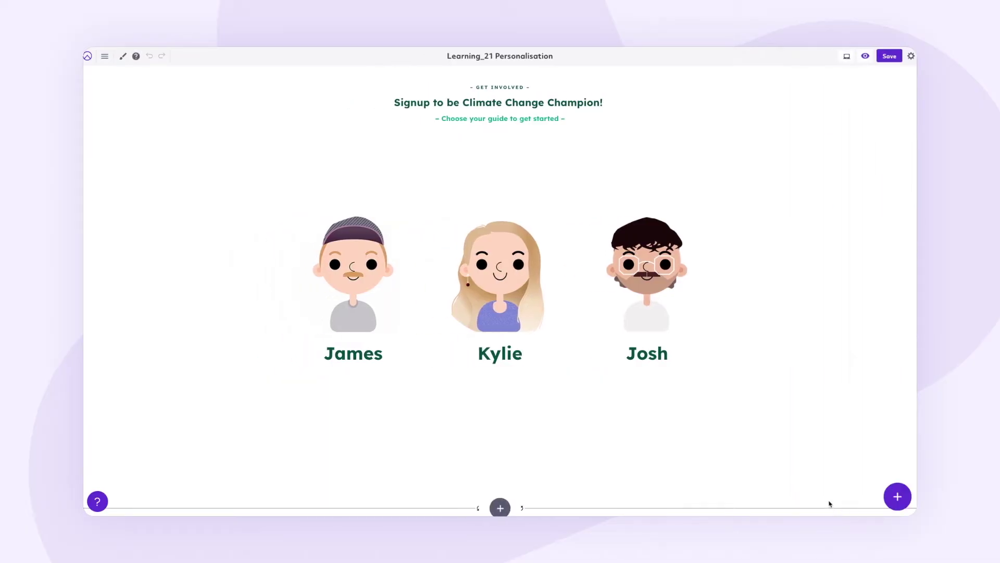
- Save the Home page and follow Kylie's avatar in preview to the signup page
left_click(889, 56)
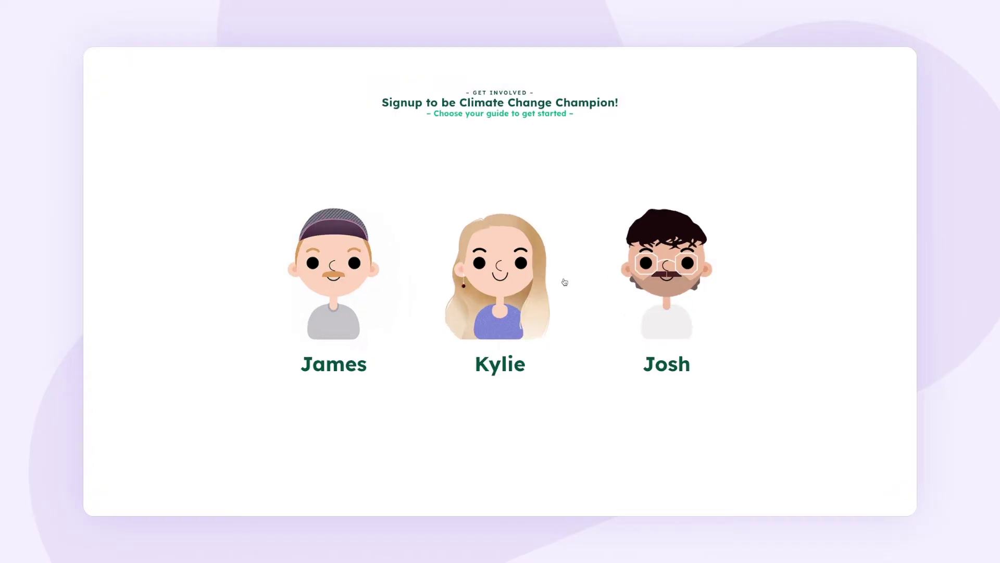
left_click(513, 285)
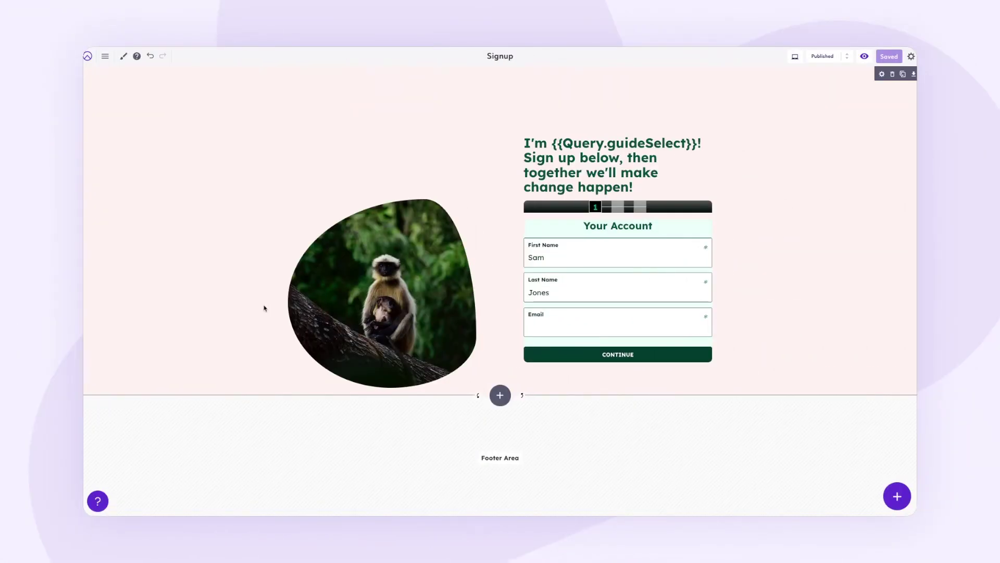
- Set the signup image's custom class to block--image {{query.guideSelect}}
mouse_move(307, 260)
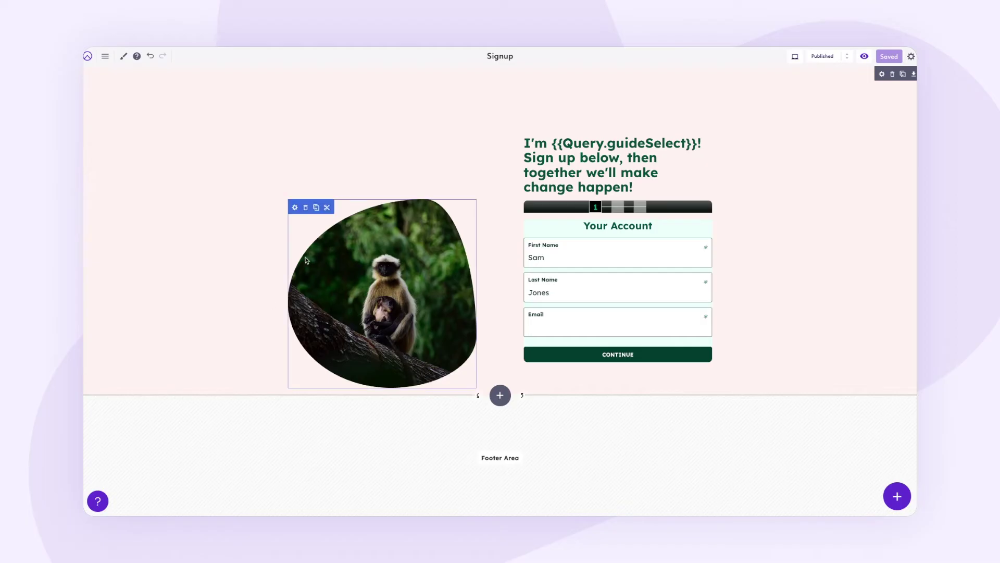
left_click(294, 208)
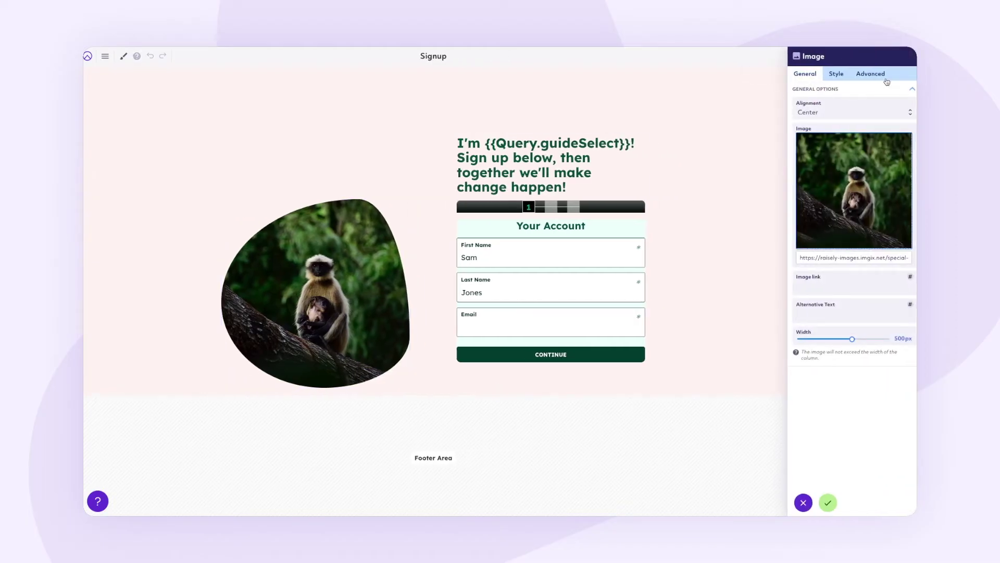
left_click(883, 77)
left_click(837, 181)
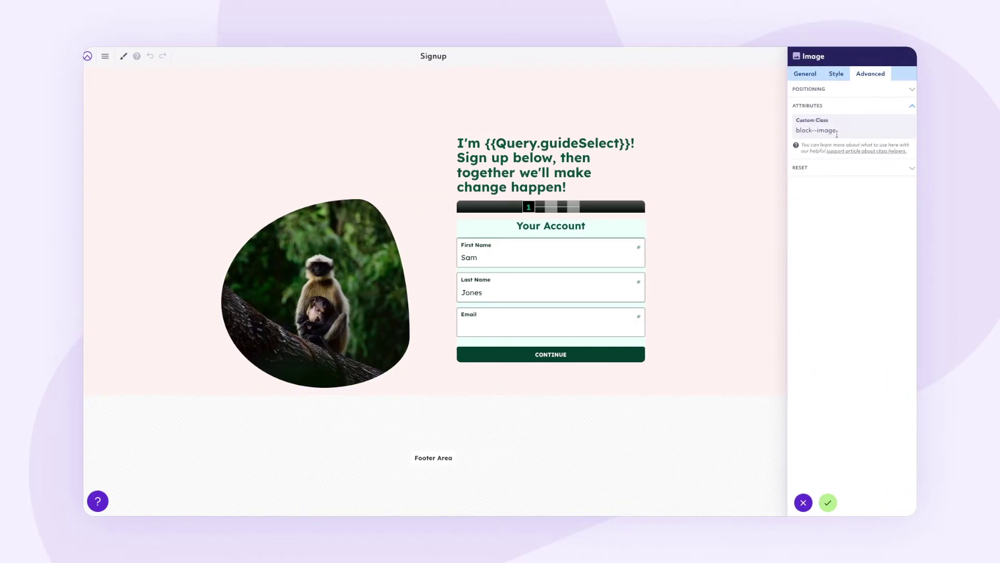
left_click(852, 131)
key("ctrl+v")
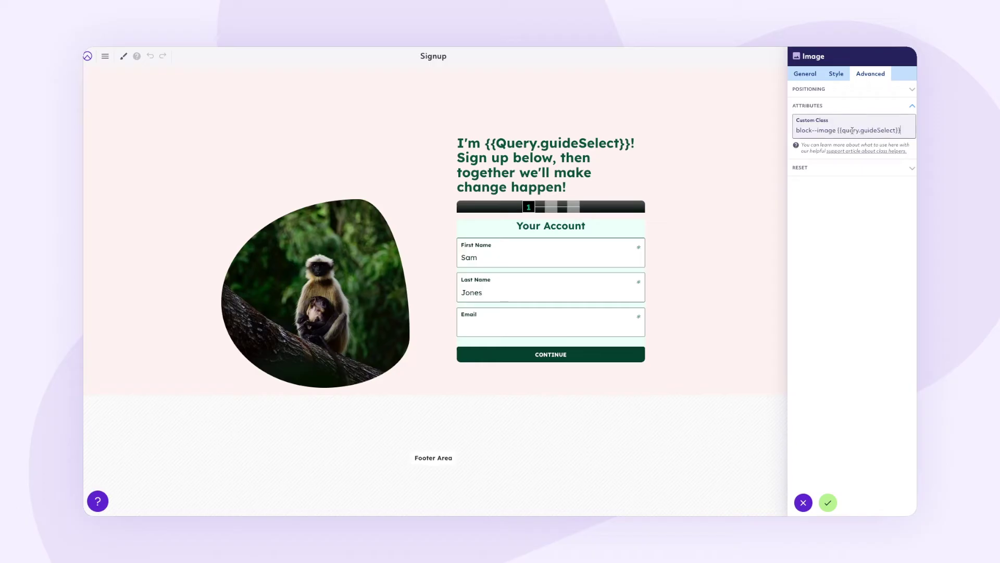
left_click(828, 503)
- Set the Sign Up Form block's custom class to {{query.guideSelect}}
left_click(530, 194)
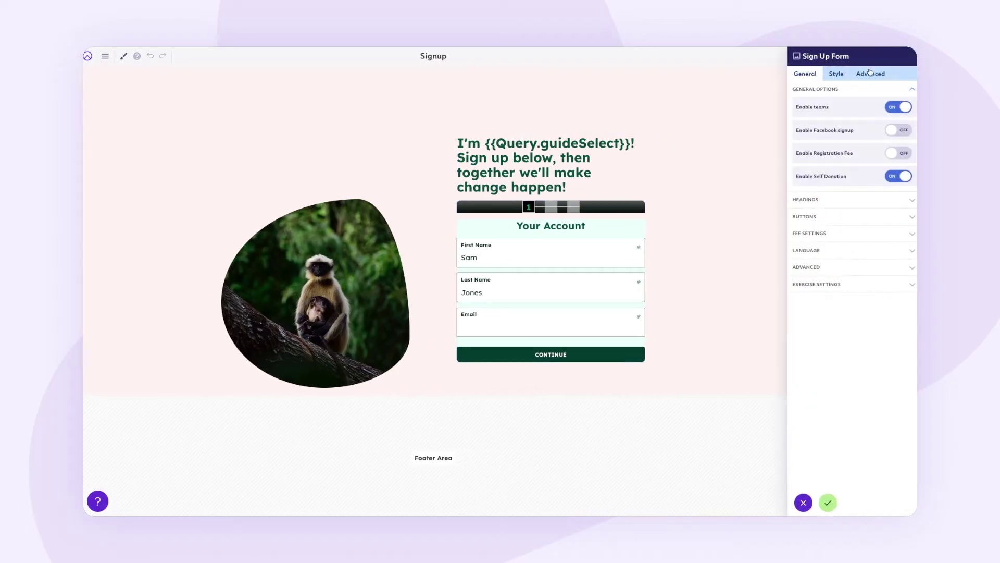
left_click(874, 74)
left_click(848, 190)
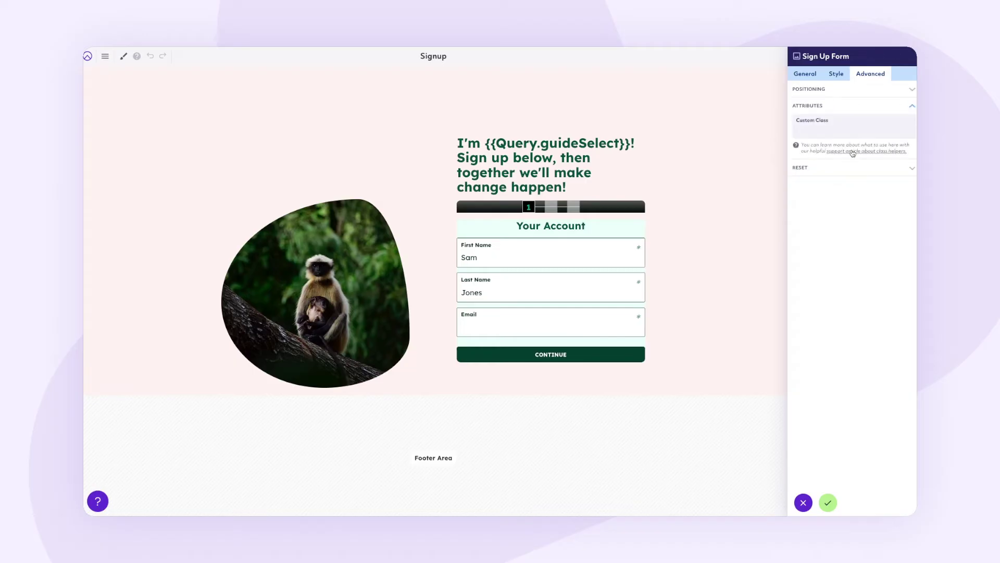
left_click(845, 129)
key("ctrl+v")
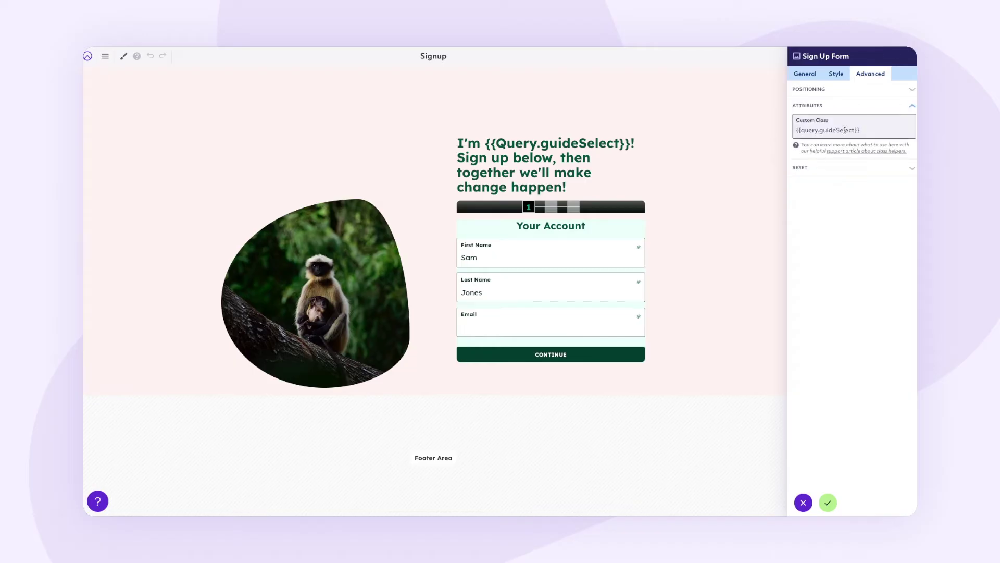
left_click(828, 502)
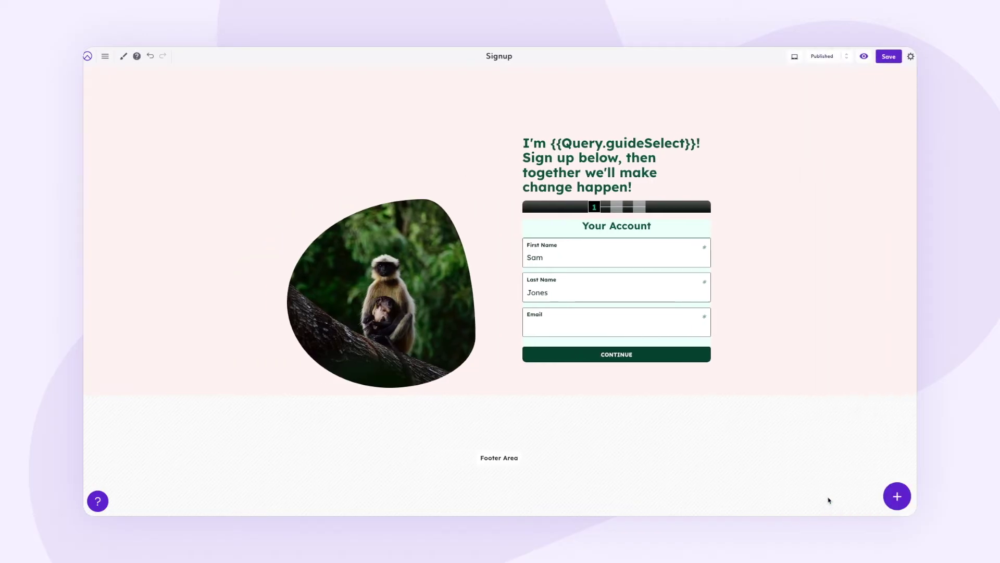
- Review the .james image-wrapper and signup-form rules in the page's custom CSS
left_click(124, 57)
scroll(179, 321, "down", 5)
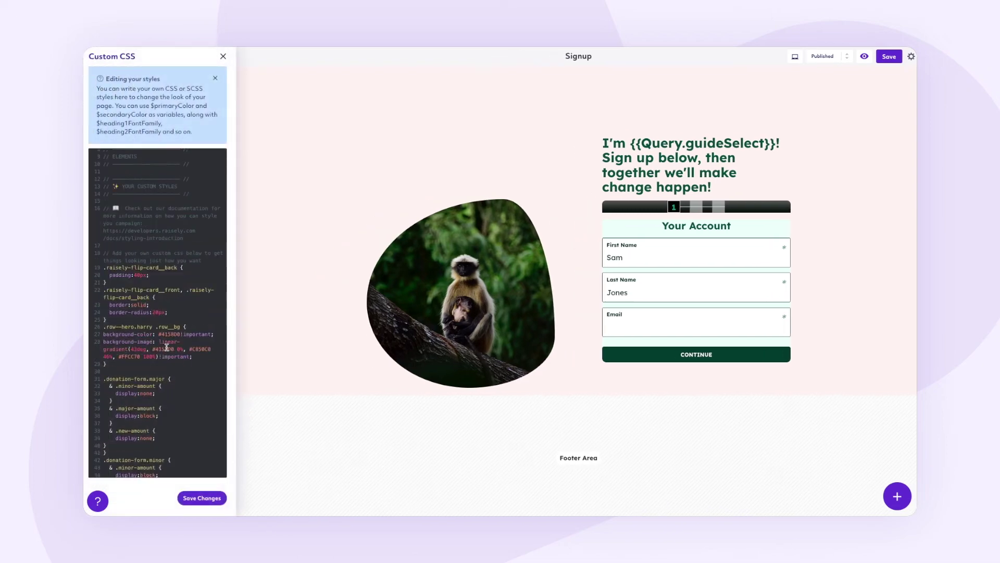
scroll(167, 347, "down", 3)
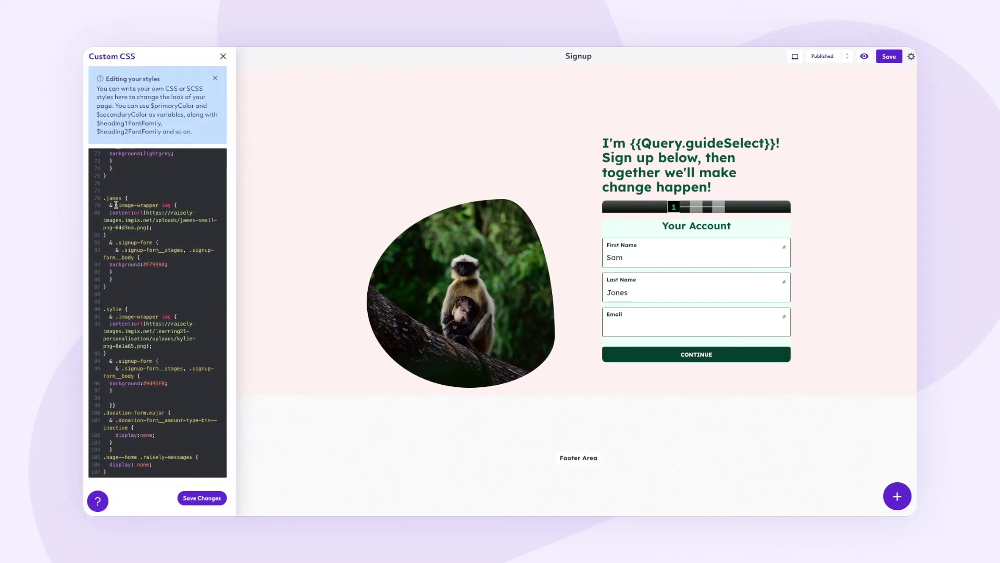
left_click_drag(116, 205, 159, 205)
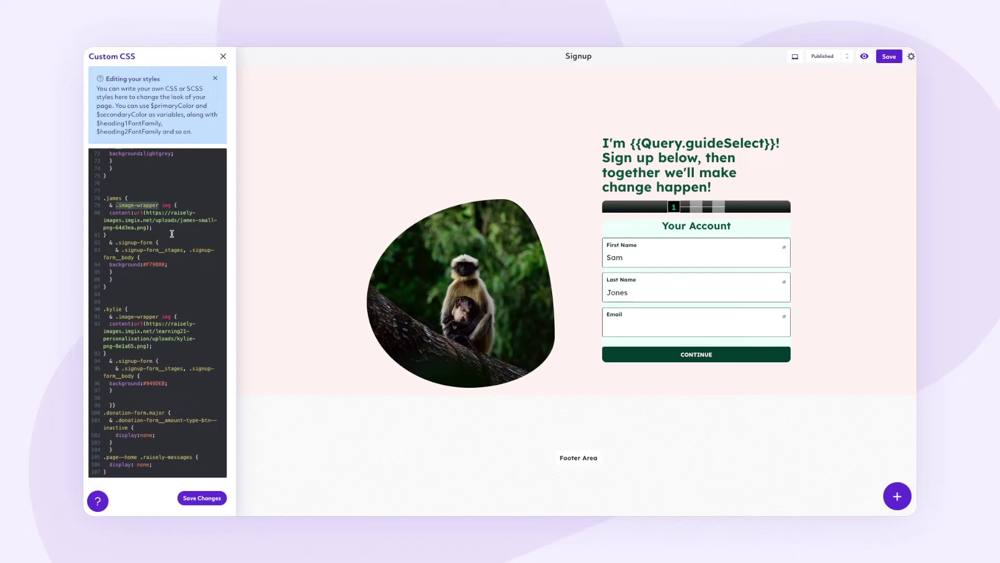
left_click_drag(115, 242, 152, 244)
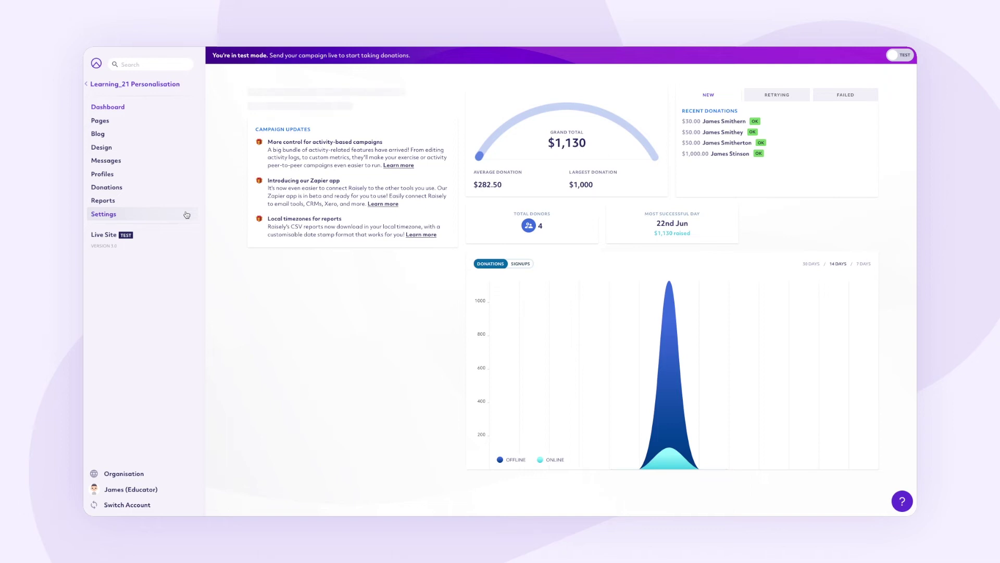
- Confirm $30 has class minor-amount and $120 has major-amount, save the donation form, and open Home
left_click(186, 214)
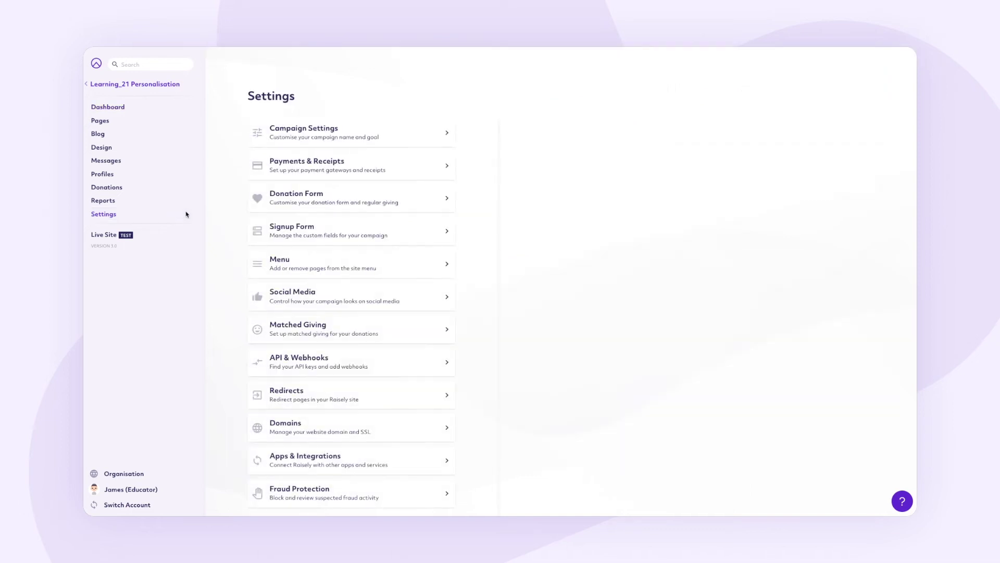
left_click(426, 208)
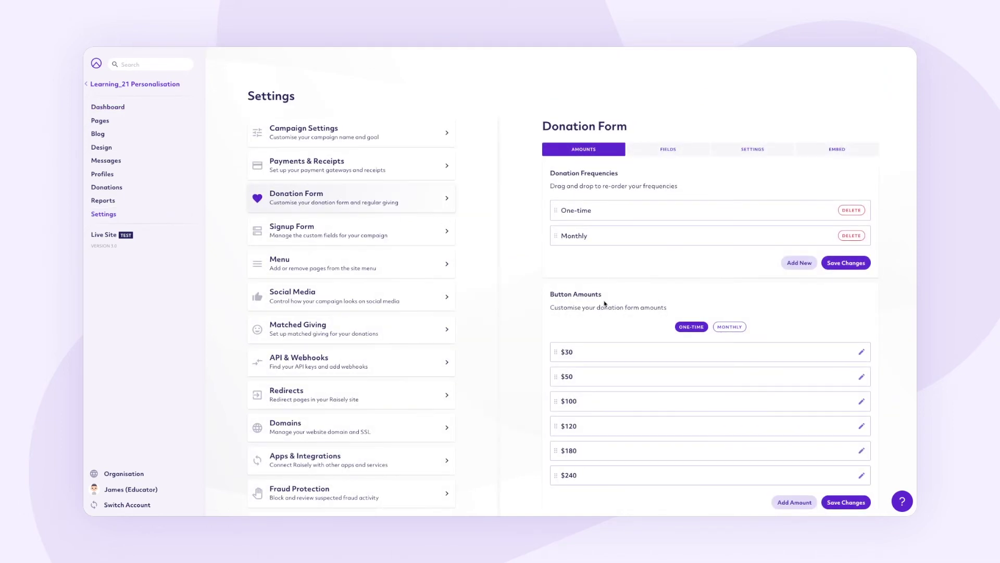
scroll(630, 291, "down", 2)
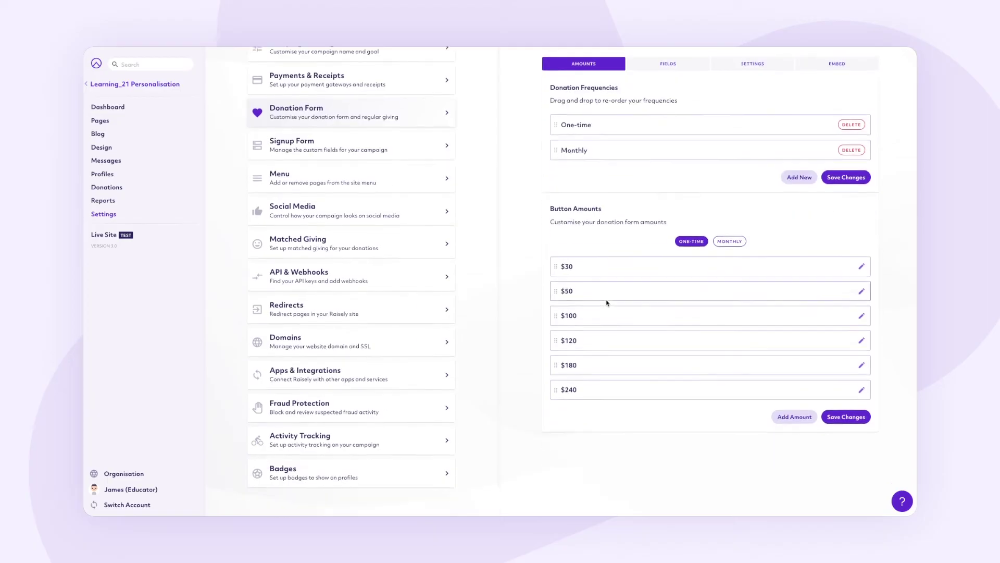
left_click(641, 269)
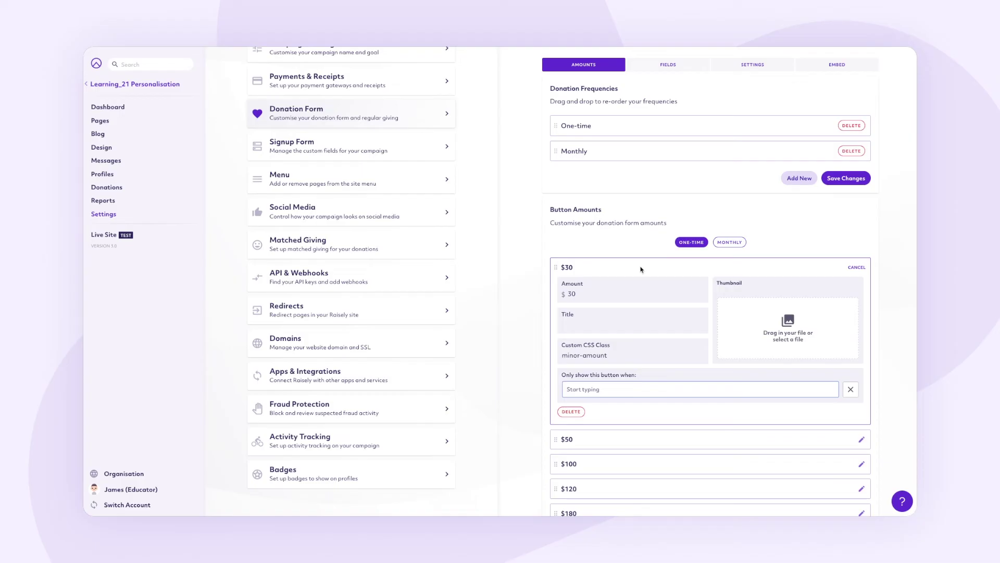
left_click(641, 269)
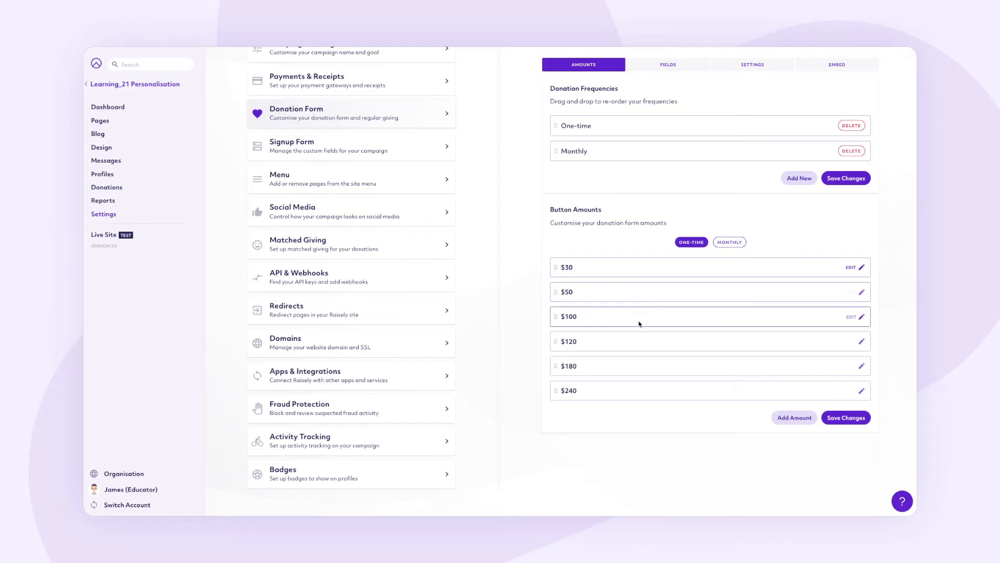
left_click(639, 343)
scroll(640, 342, "down", 2)
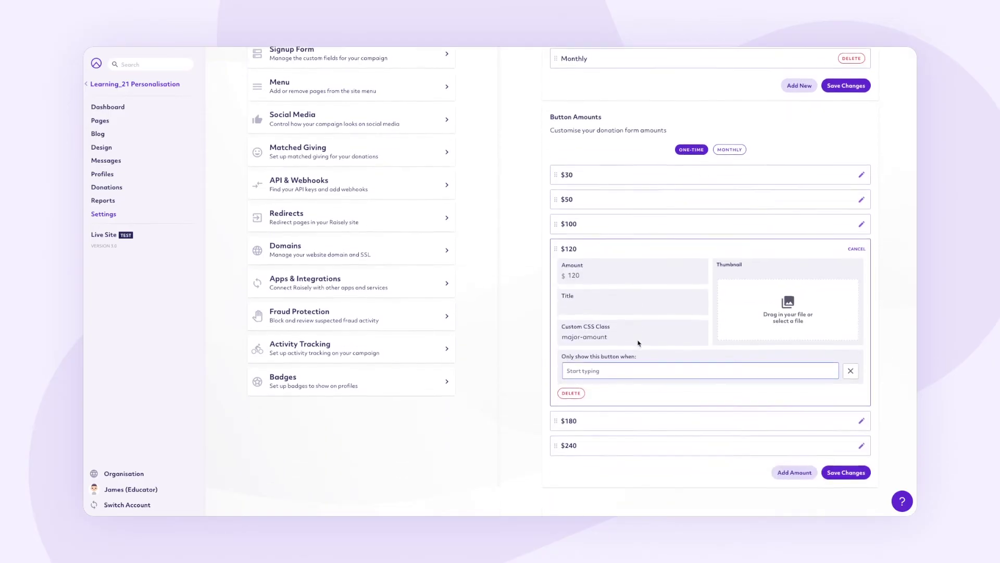
left_click_drag(612, 342, 552, 342)
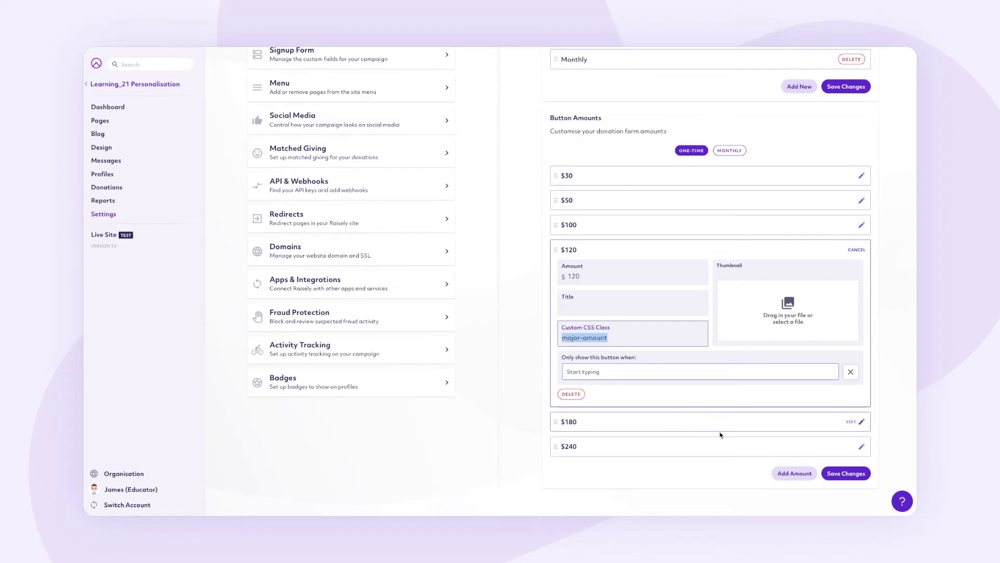
left_click(836, 474)
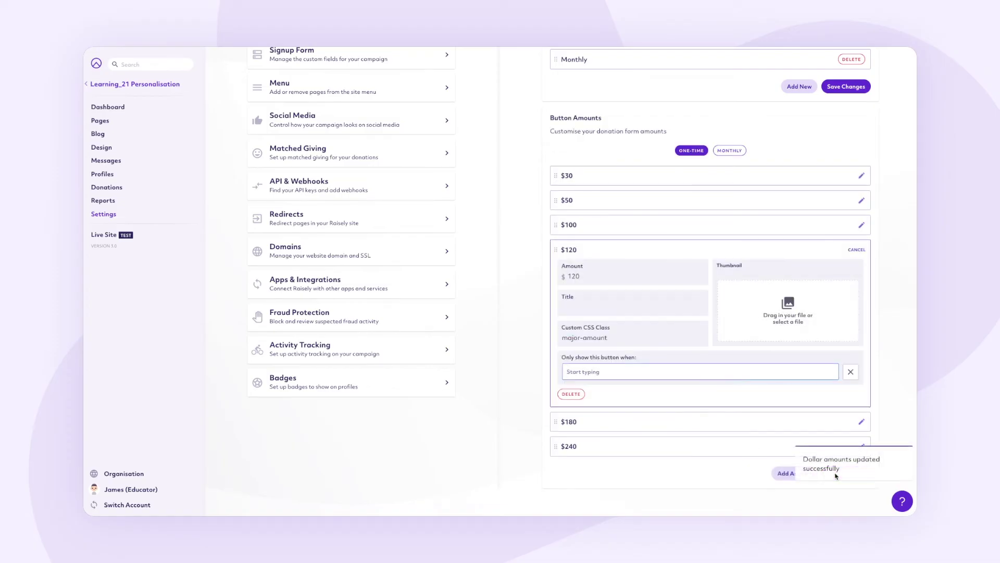
left_click(109, 120)
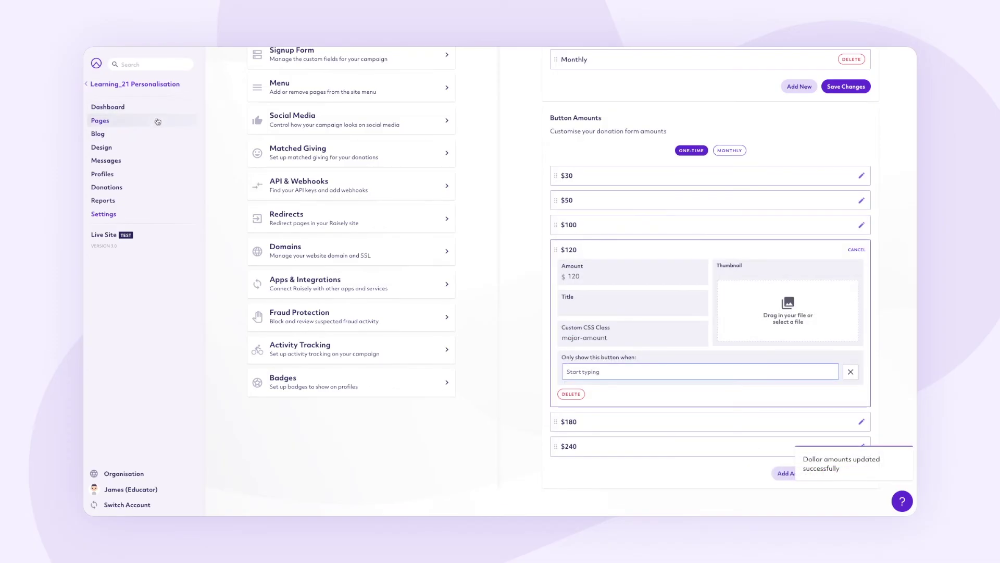
left_click(470, 183)
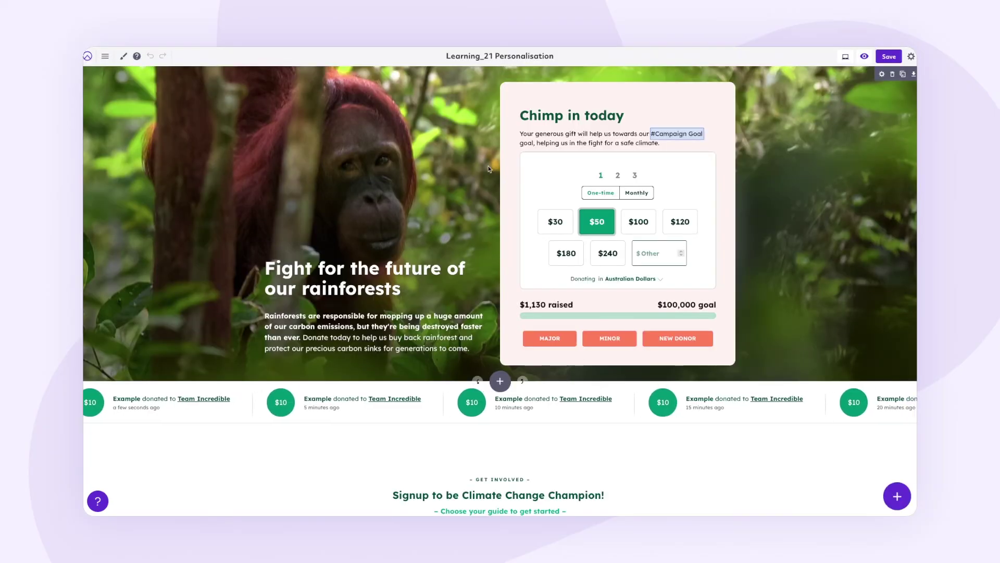
left_click(524, 145)
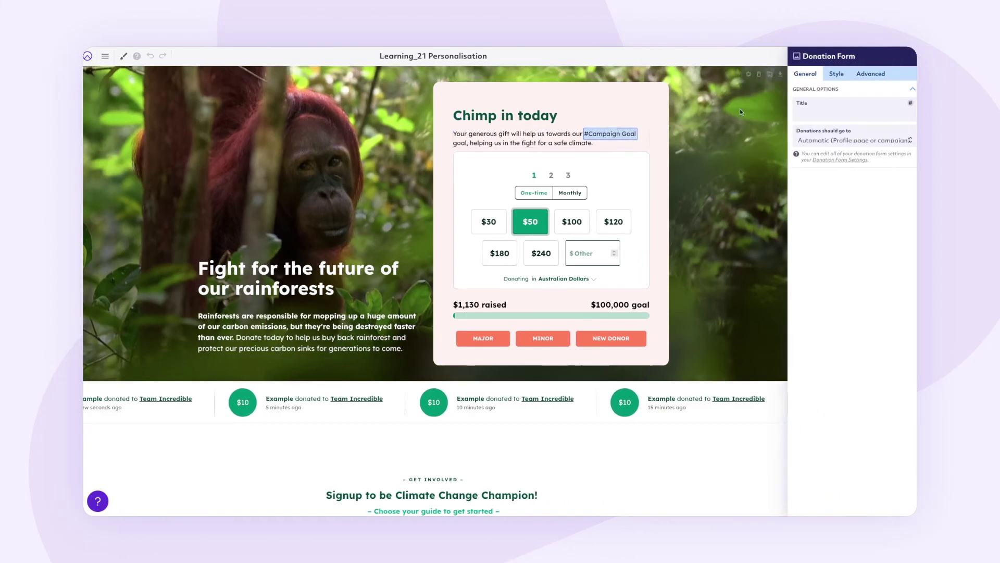
left_click(870, 74)
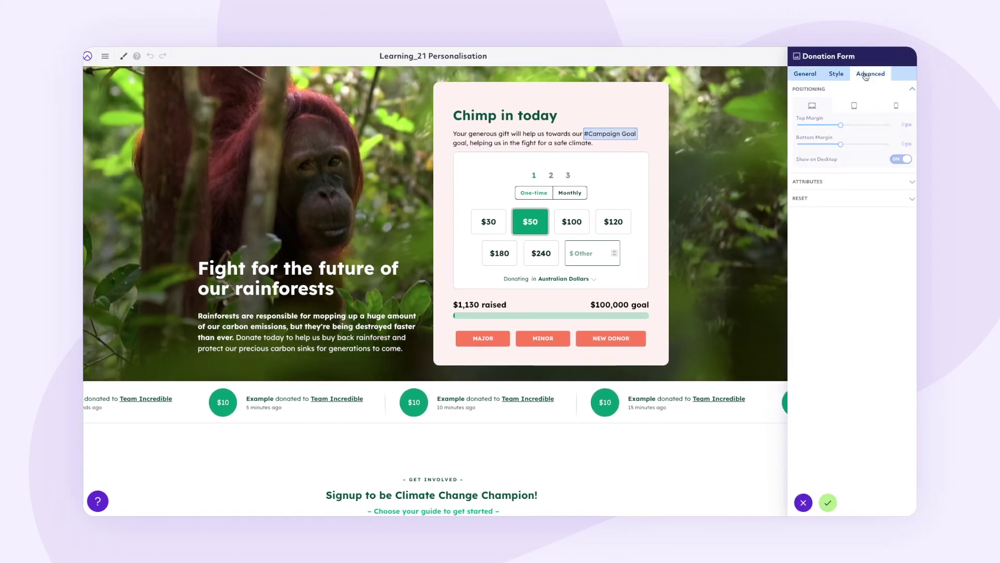
left_click(875, 185)
left_click(871, 129)
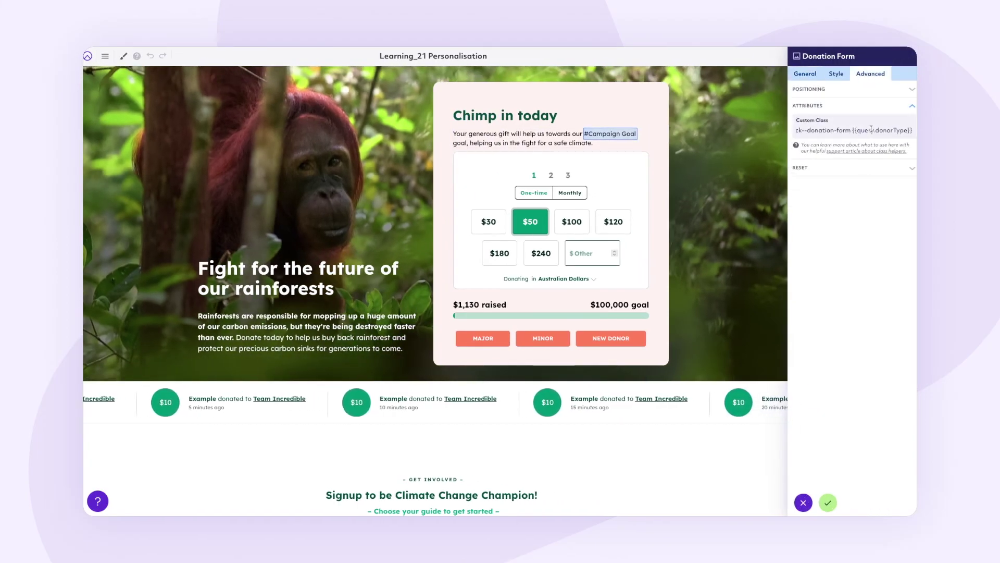
left_click(853, 130)
left_click_drag(852, 130, 913, 130)
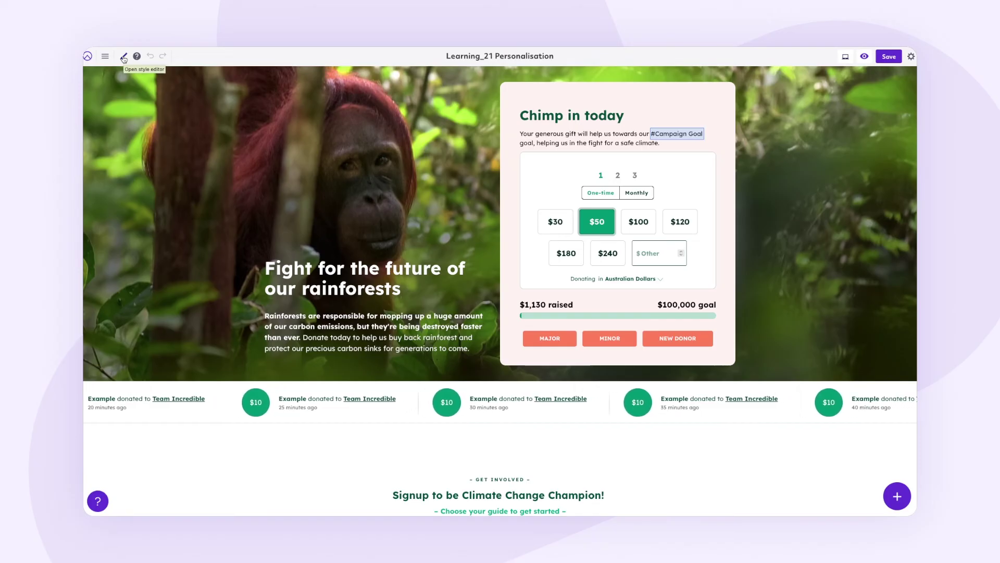
- In the Home page's Custom CSS, review the major and minor donor-type amount rules
left_click(124, 57)
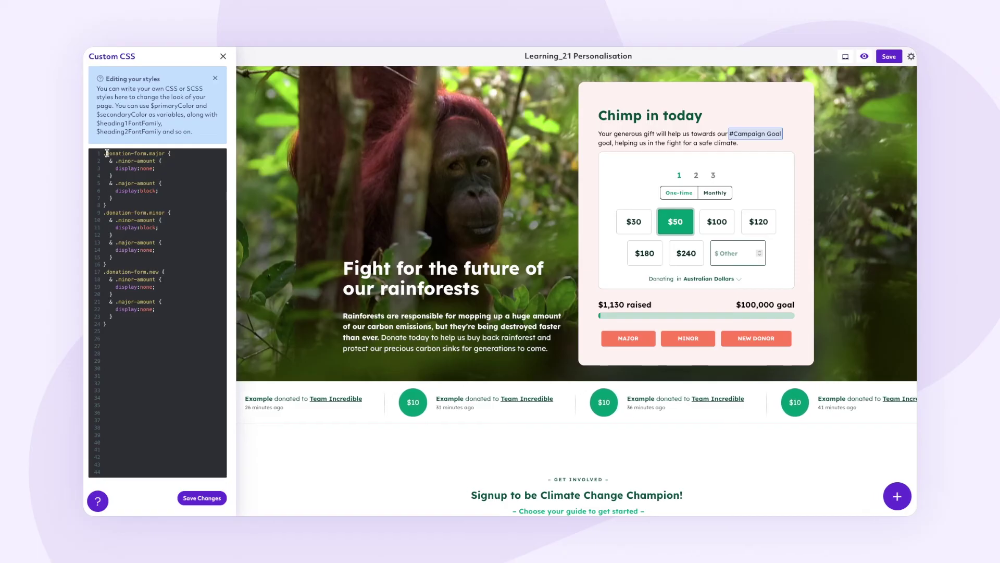
left_click_drag(107, 153, 165, 153)
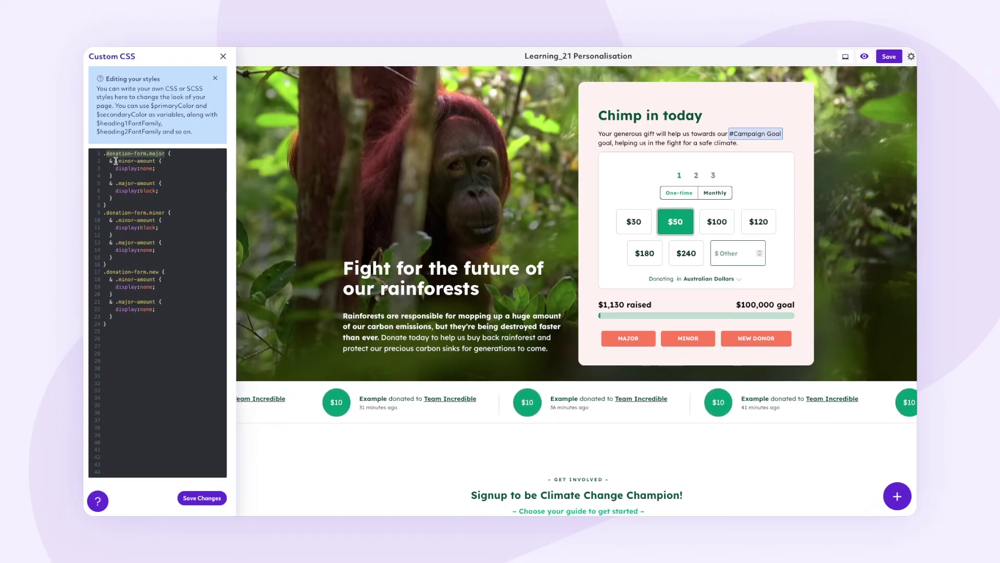
left_click_drag(116, 161, 155, 184)
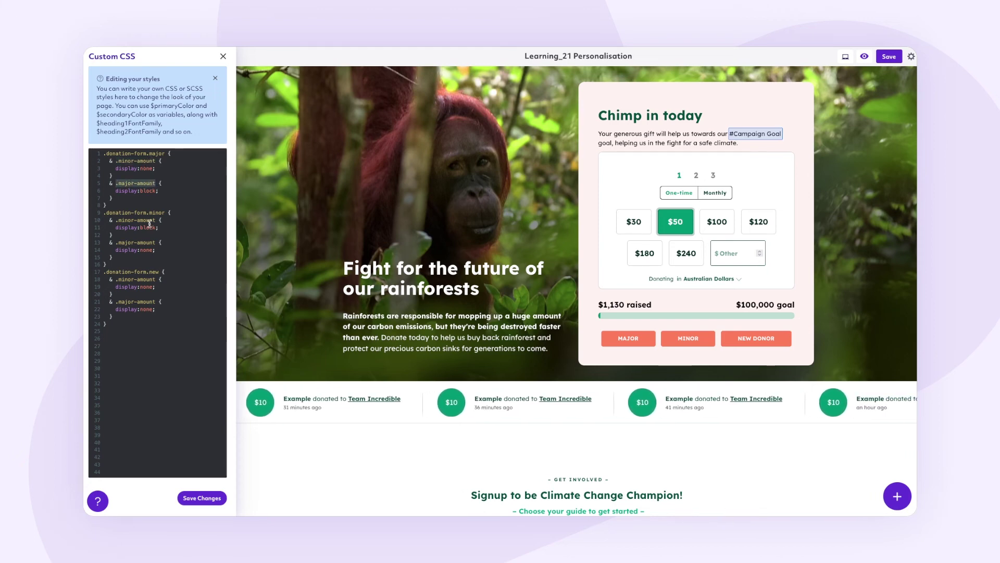
left_click_drag(116, 221, 155, 243)
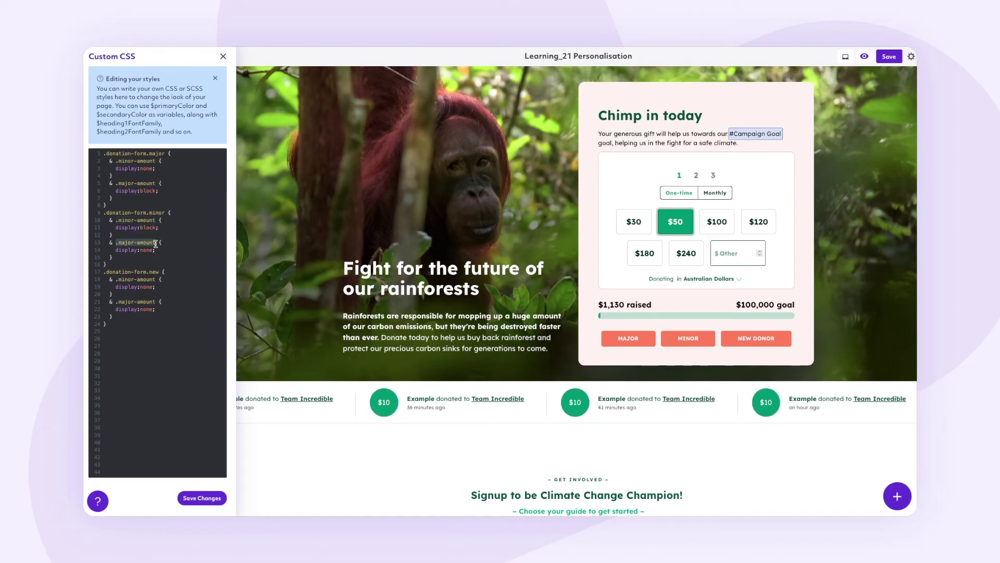
- Paste a .donation-form__amount-type display:none rule and save the custom CSS
left_click(188, 243)
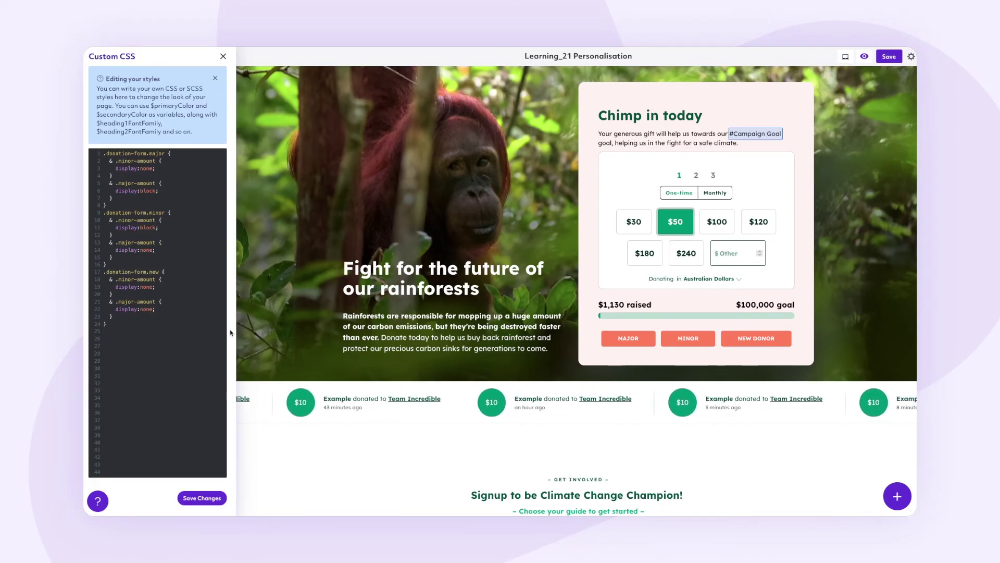
type(".donation-form .donation-form__amount-type {   display:none; }")
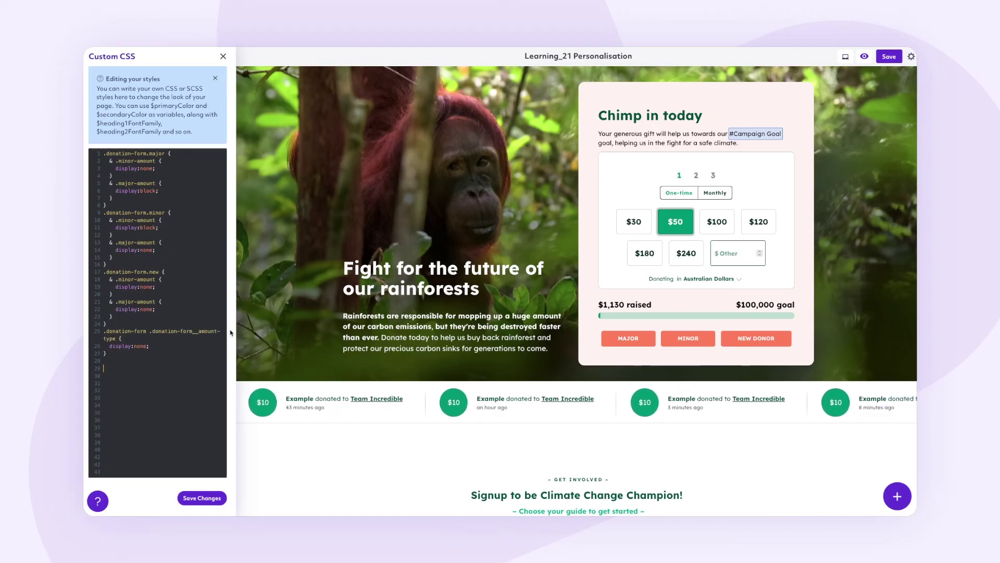
left_click(215, 498)
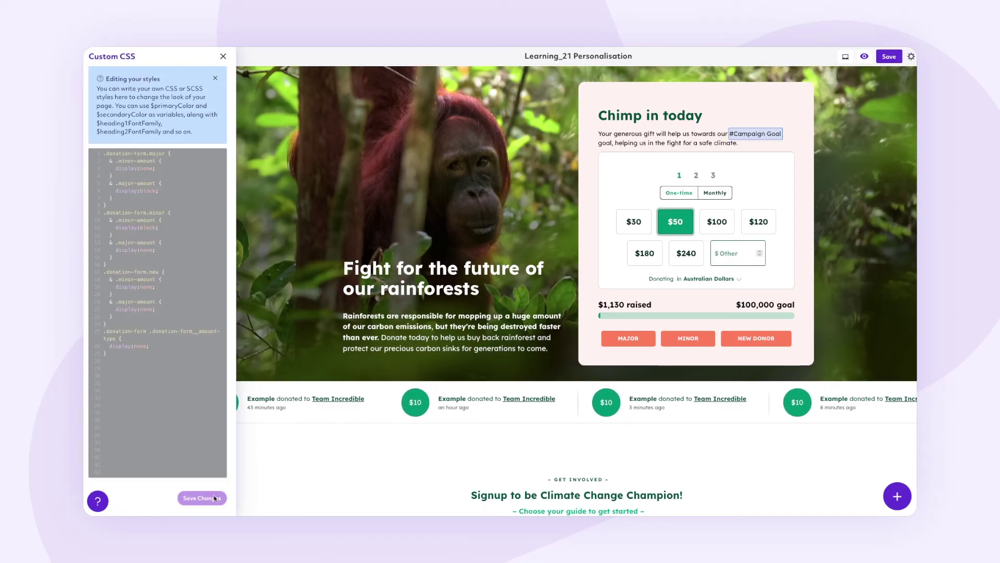